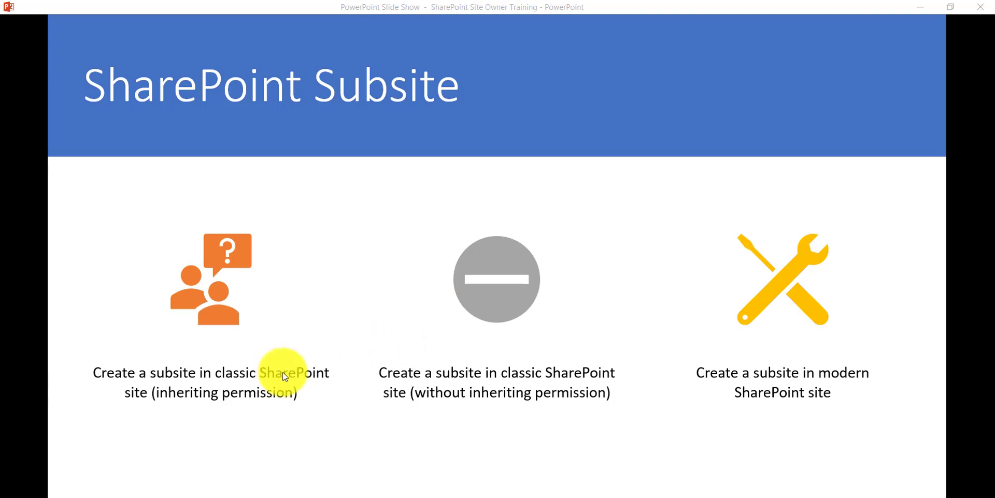
Switch to Chrome and open the TSInfo Human Resource (HR) site's contents page in the classic experience
mouse_move(398, 497)
click(456, 482)
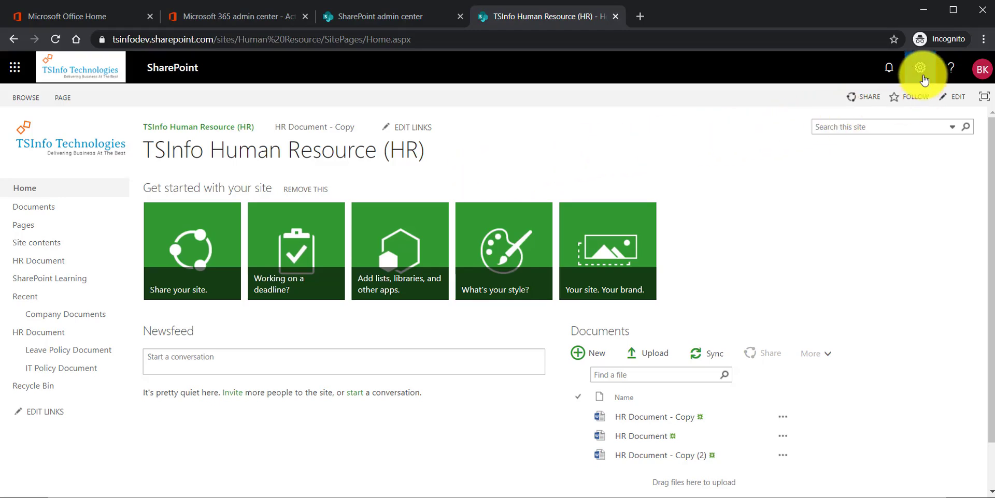
click(920, 68)
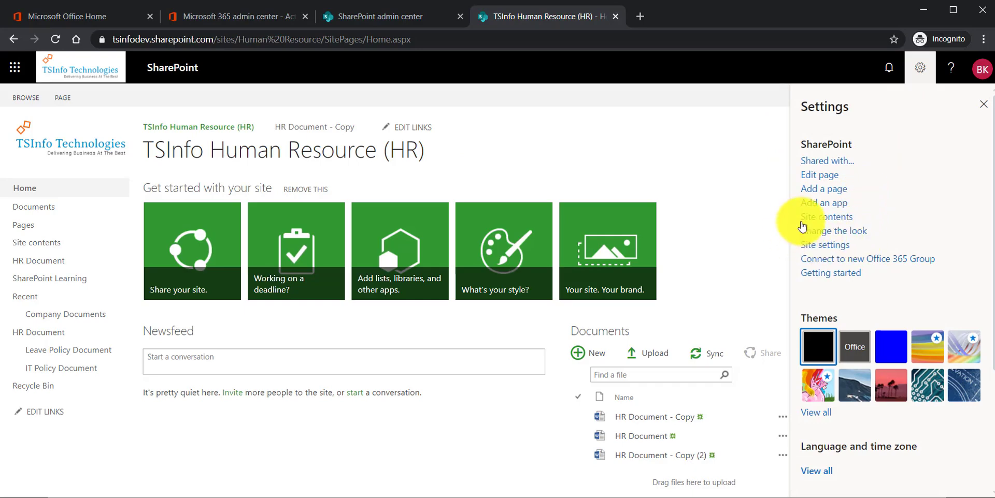
click(919, 68)
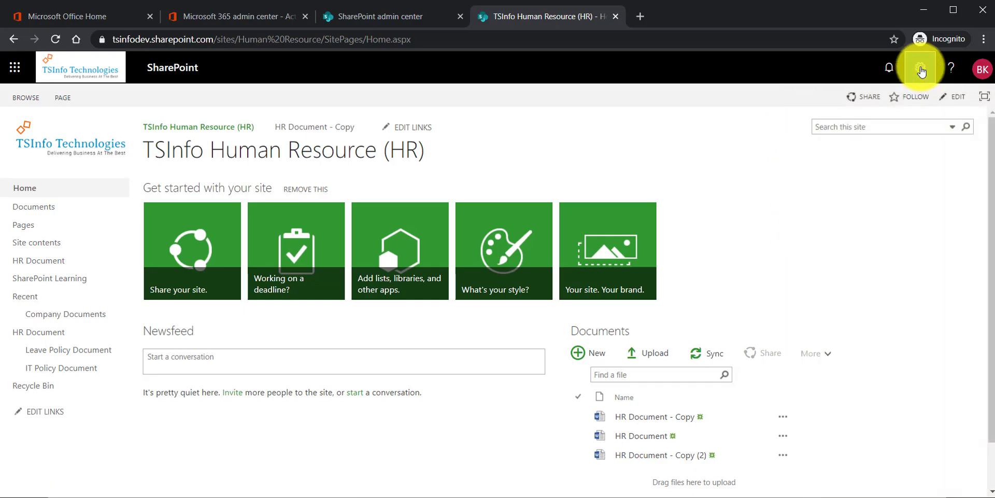
click(919, 67)
click(840, 223)
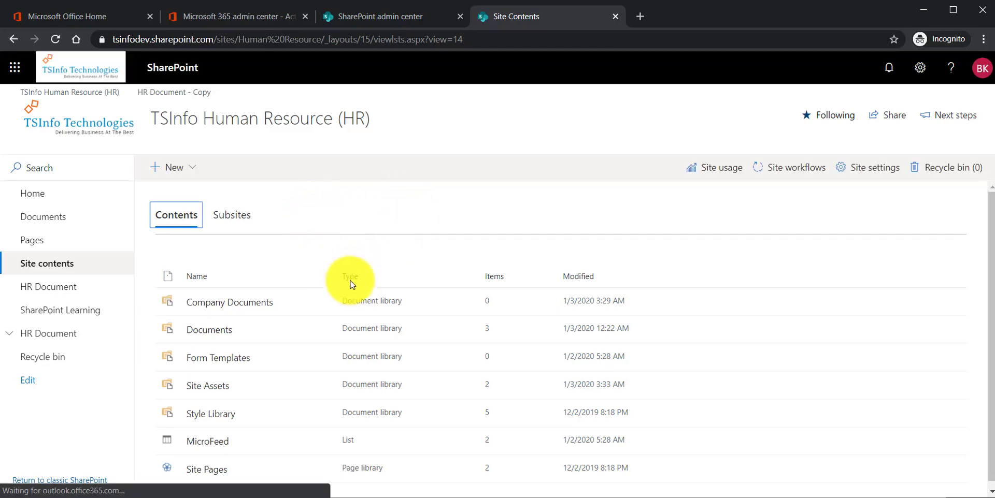
click(89, 479)
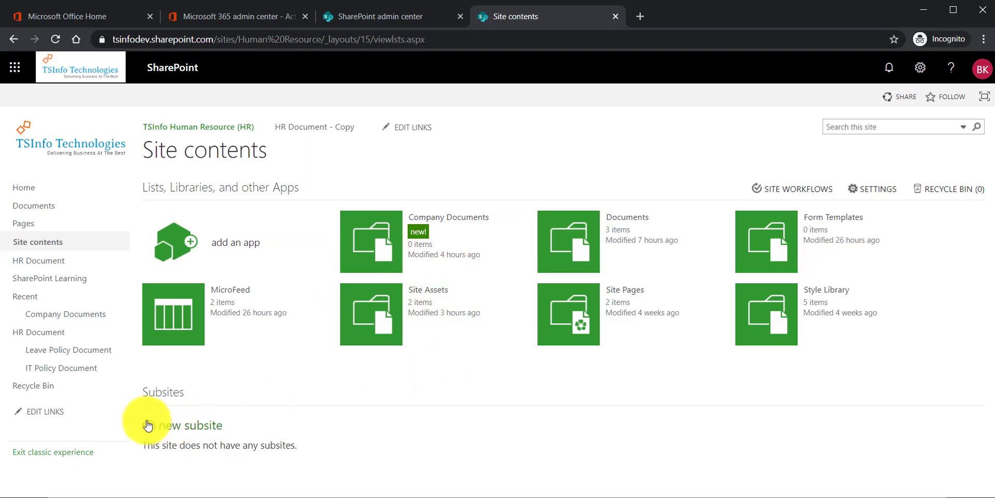
Start a new subsite from the site contents, titled HR India, with the URL name HRIndia and no description
drag(148, 392, 195, 391)
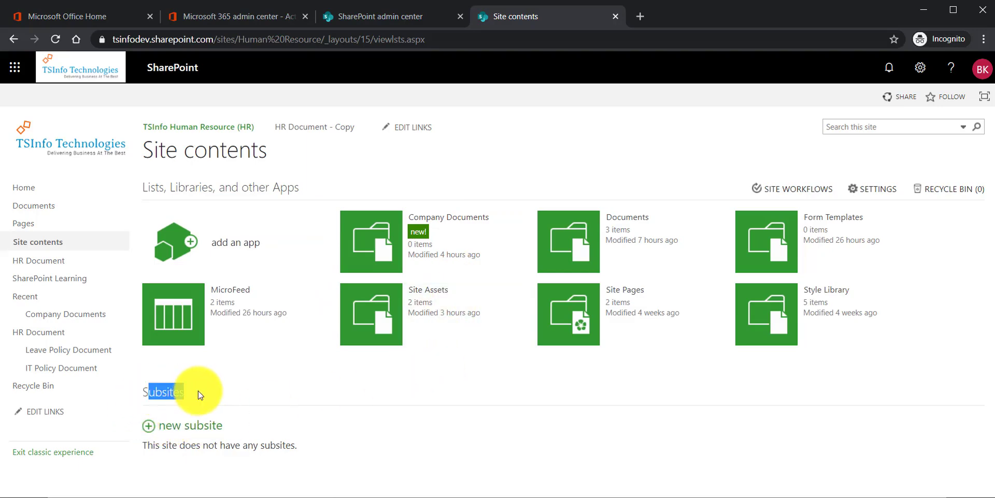
click(164, 440)
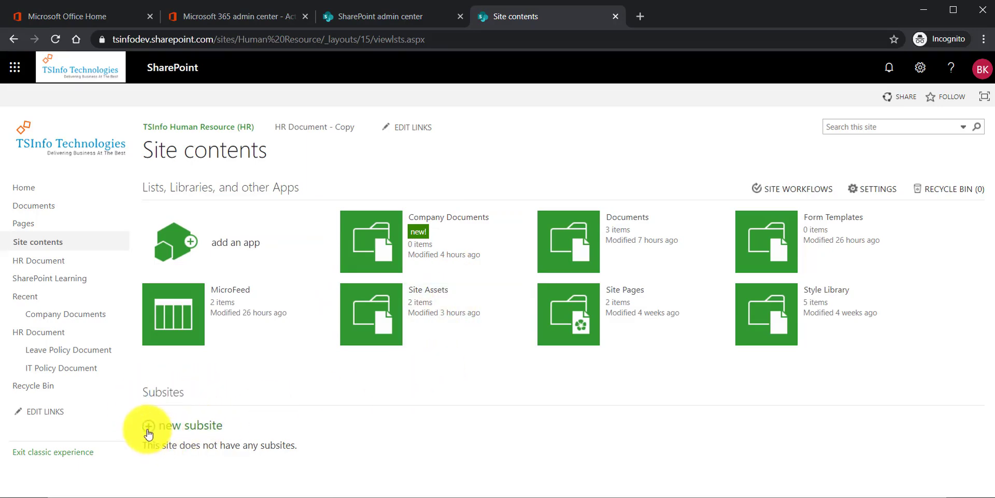
click(194, 432)
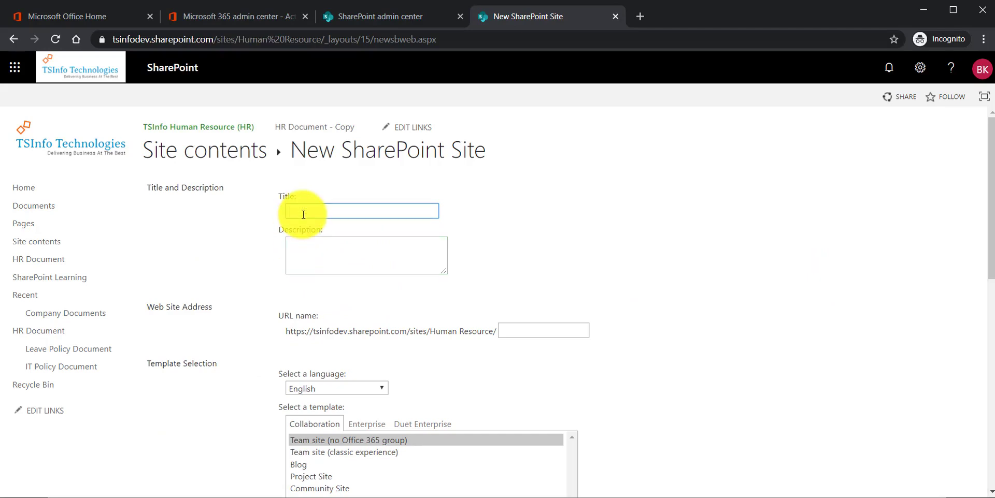
text(HR India)
click(389, 253)
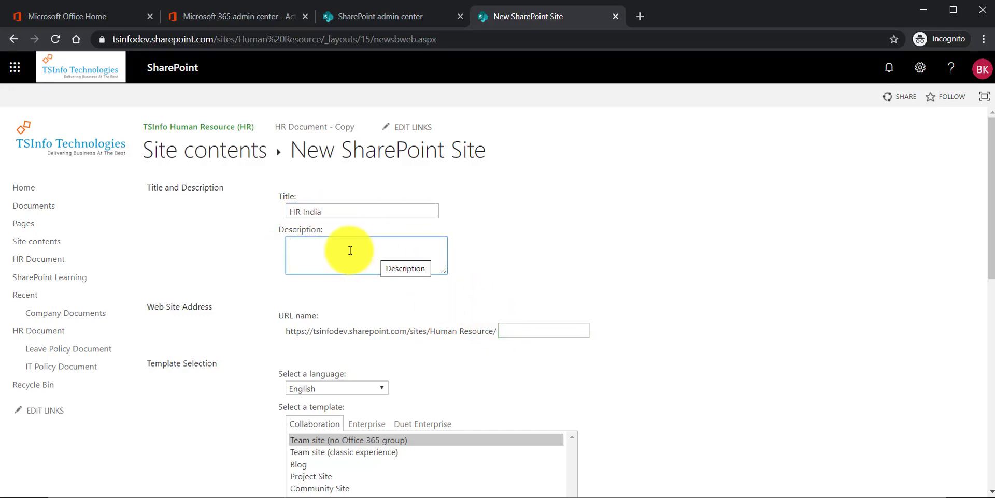
click(541, 330)
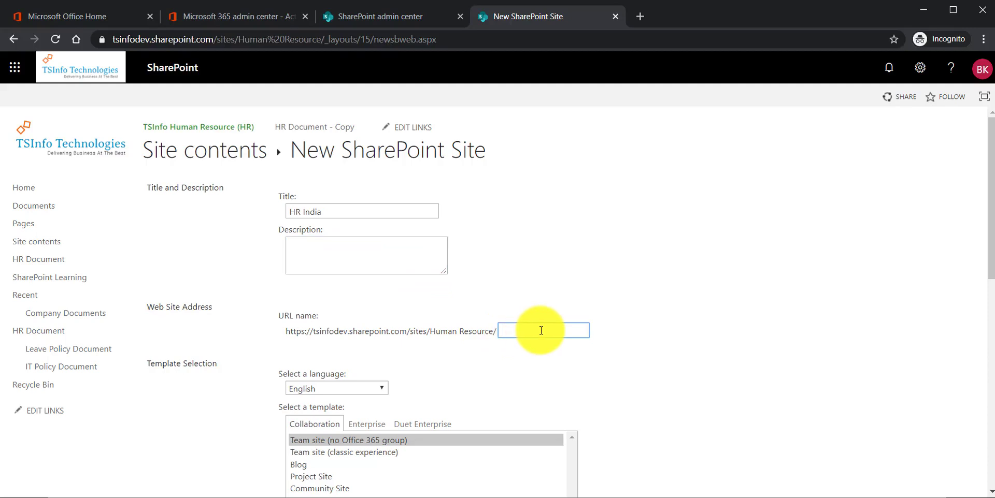
text(HRIndia)
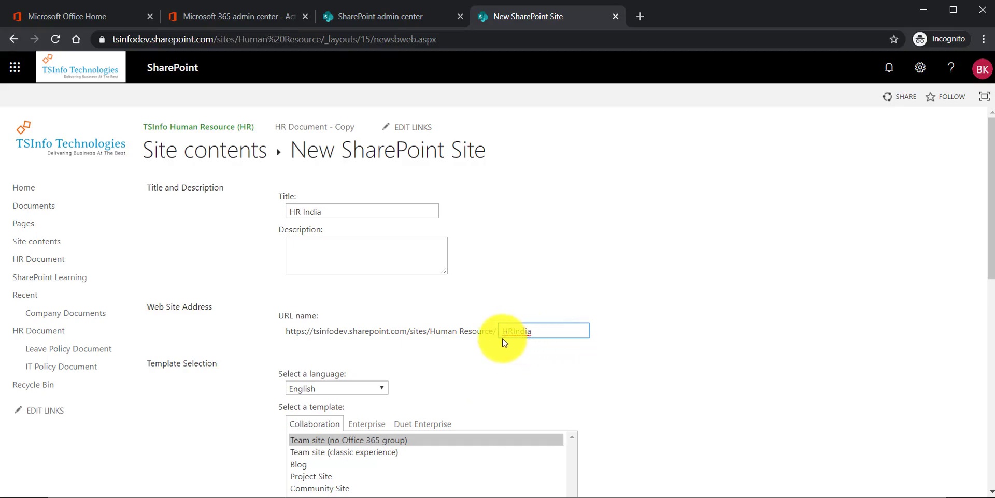
Examine how the space in the parent site's name is encoded in the page address
click(271, 39)
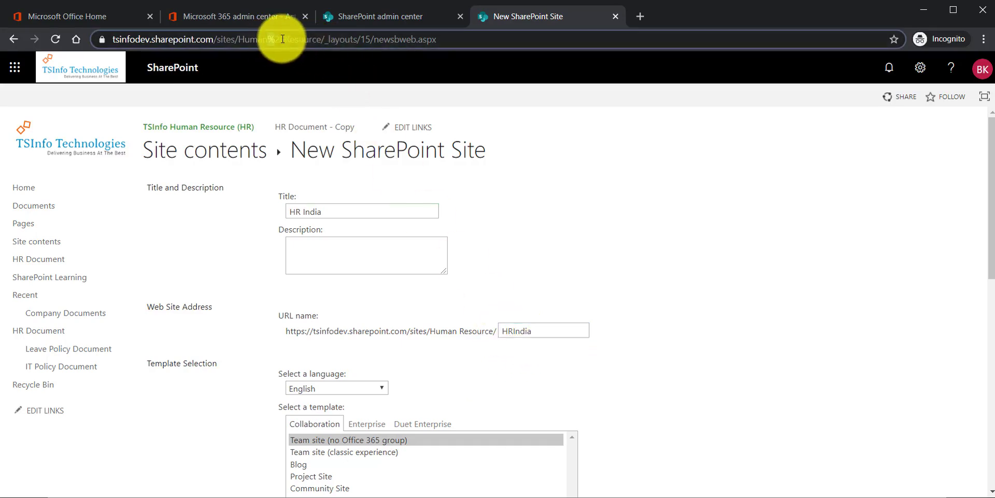
drag(297, 40, 314, 40)
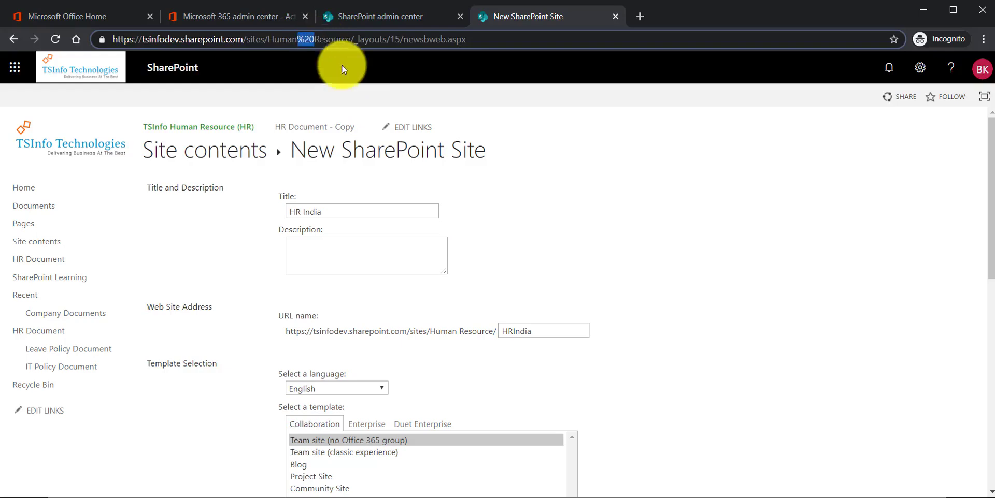
click(699, 365)
Review the Enterprise templates and select the Collaboration template Team site (classic experience) for the subsite
scroll(695, 362, down, 4)
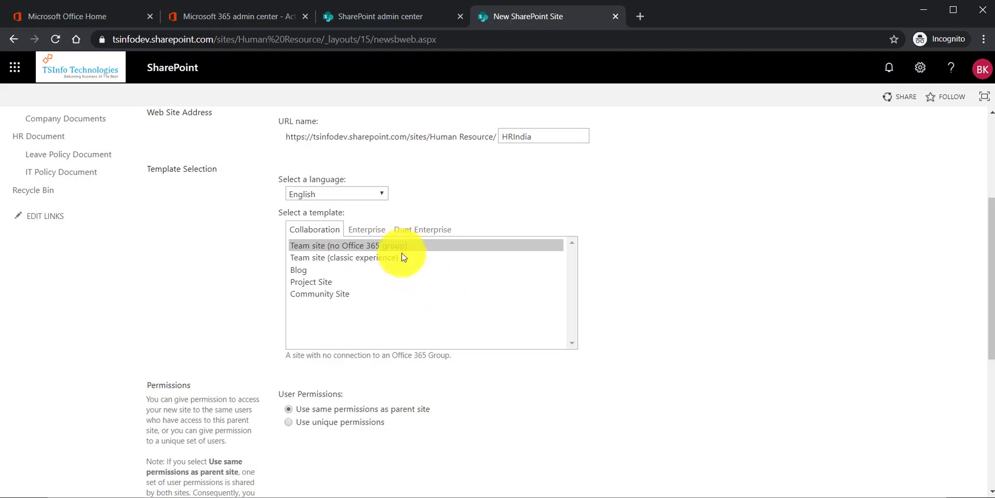
click(368, 230)
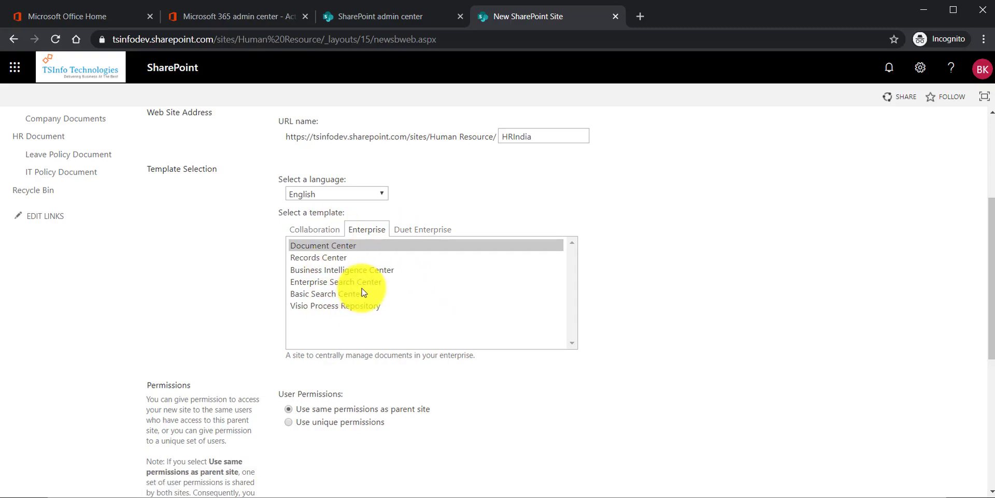
click(315, 231)
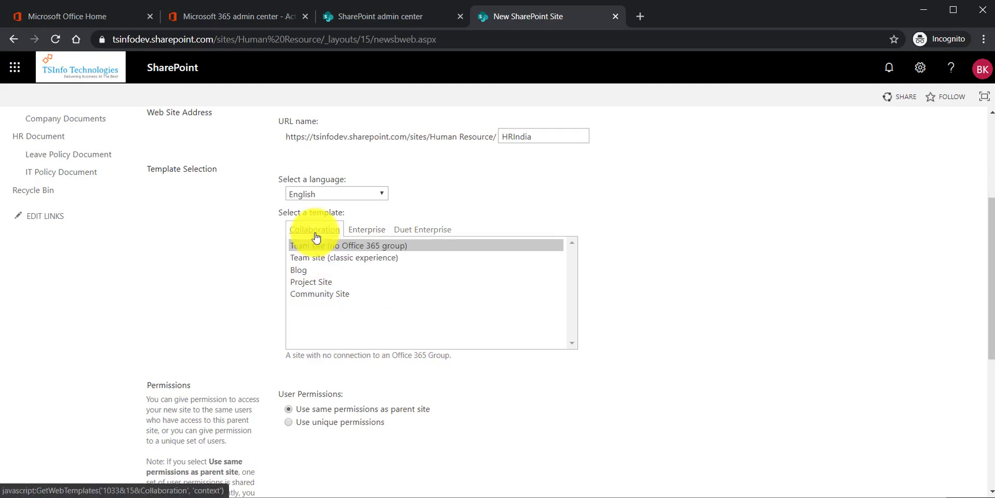
click(354, 259)
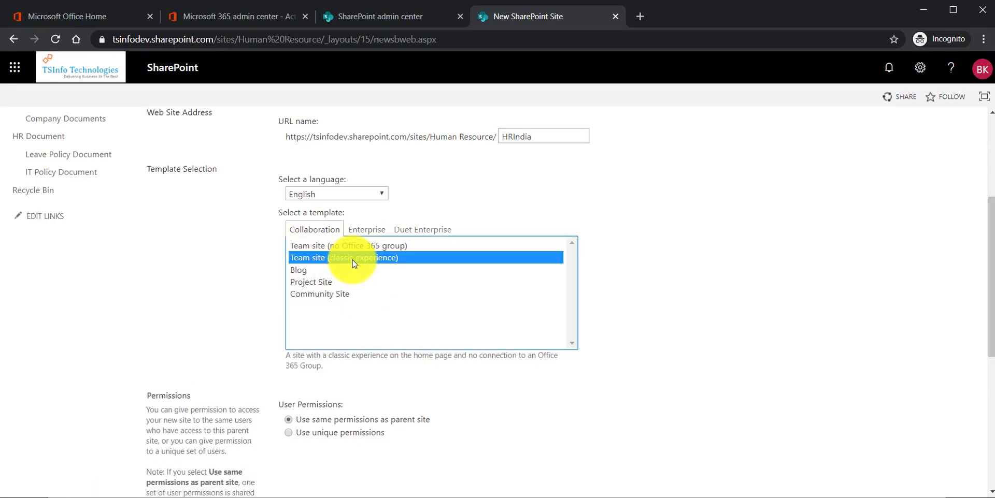
click(339, 247)
click(354, 258)
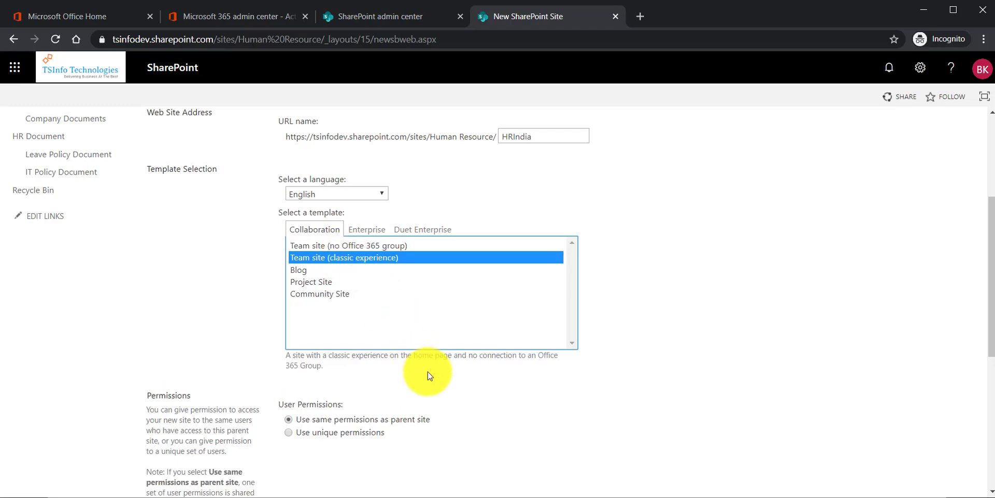
Show the subsite on the parent's Quick Launch, use the parent site's top link bar, and create the subsite
scroll(428, 376, down, 3)
scroll(424, 369, up, 2)
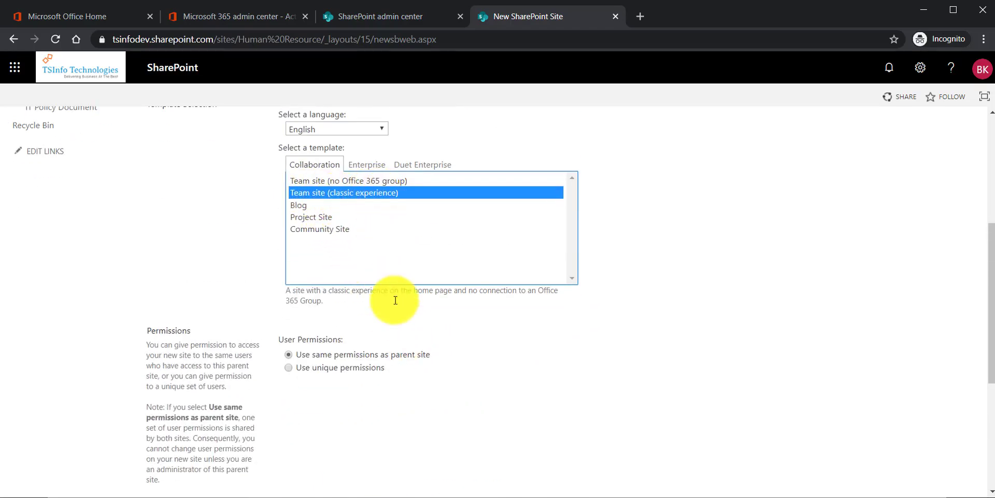
scroll(400, 327, down, 2)
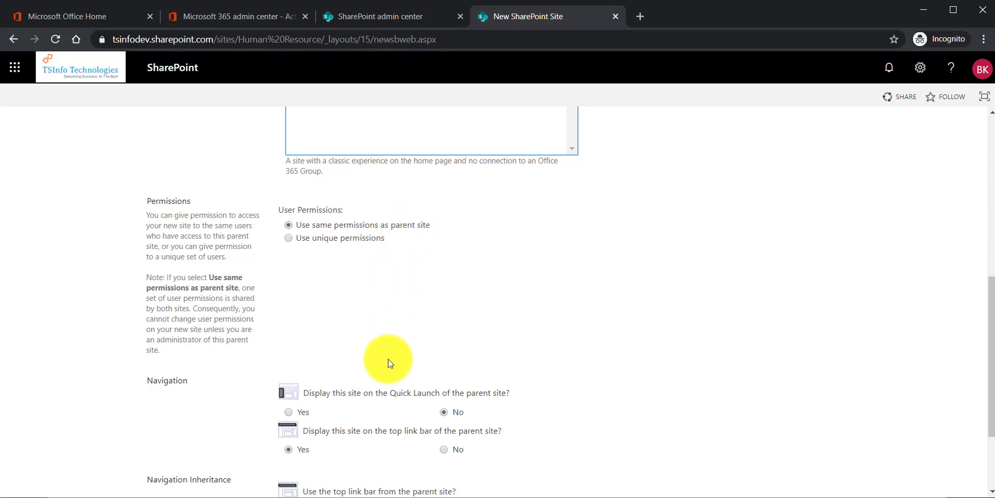
scroll(389, 421, down, 2)
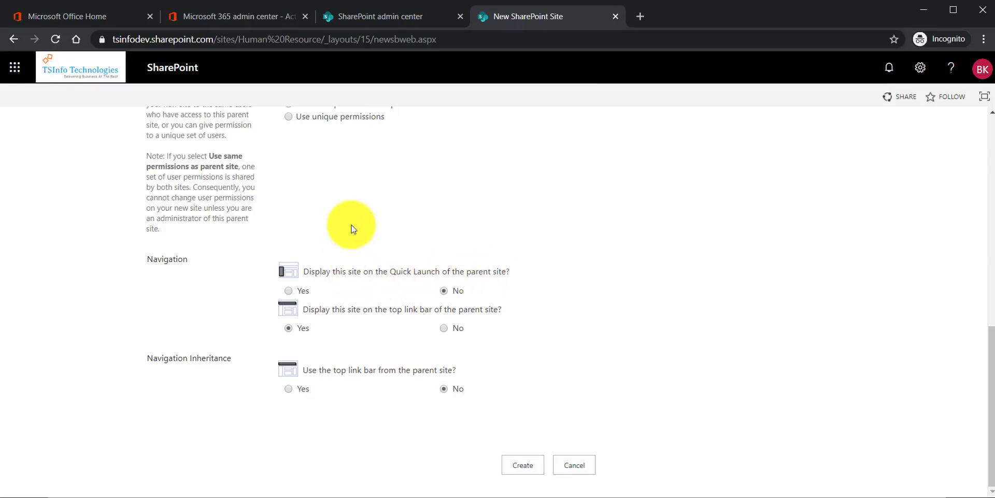
click(288, 291)
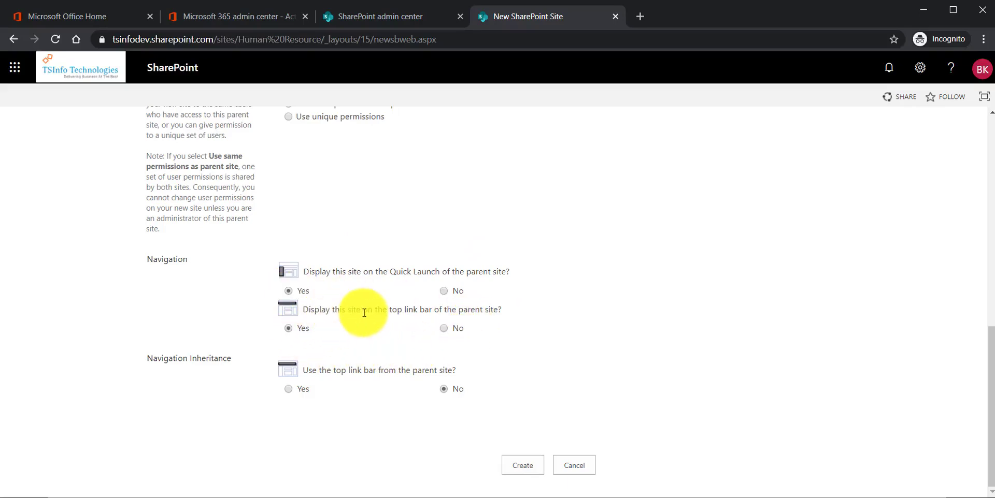
scroll(487, 314, up, 10)
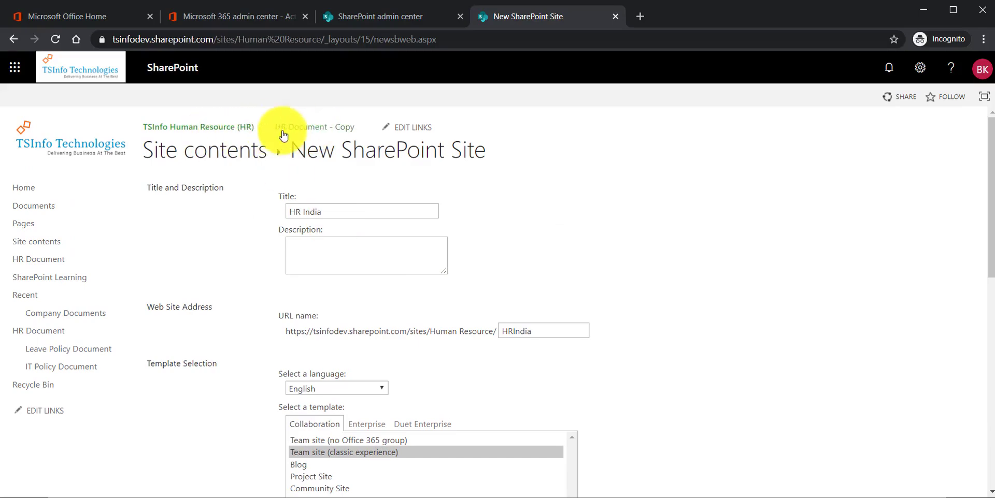
scroll(414, 350, down, 10)
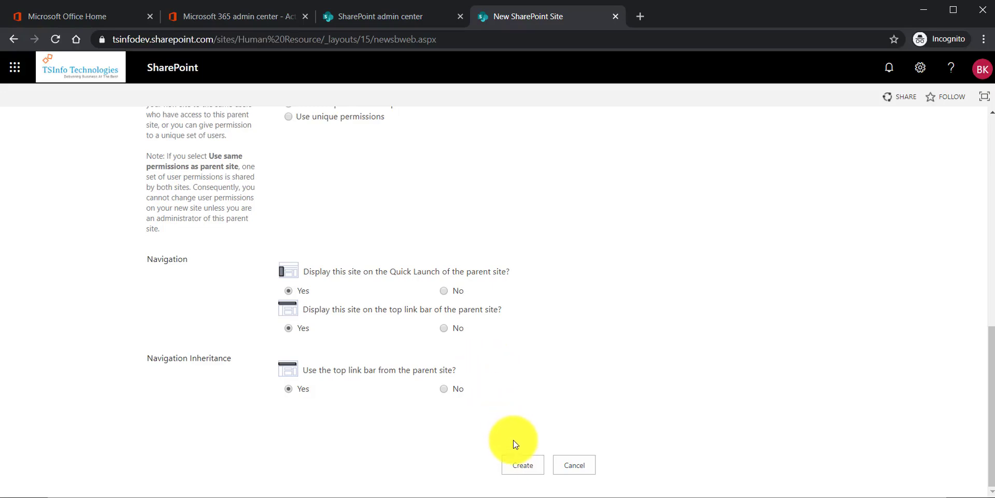
click(514, 459)
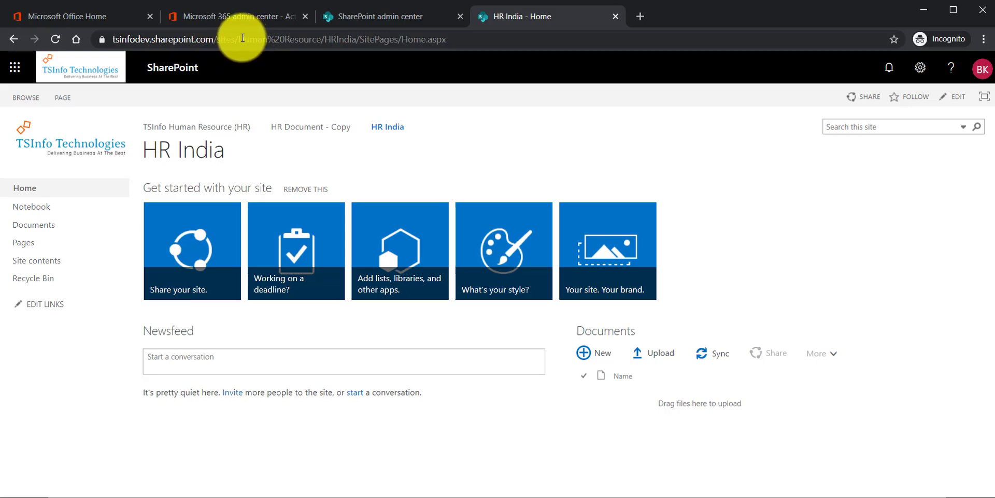
Examine the HRIndia part of the new subsite's address and follow the link to the parent TSInfo Human Resource (HR) site
click(243, 38)
drag(262, 40, 386, 41)
click(387, 47)
click(395, 40)
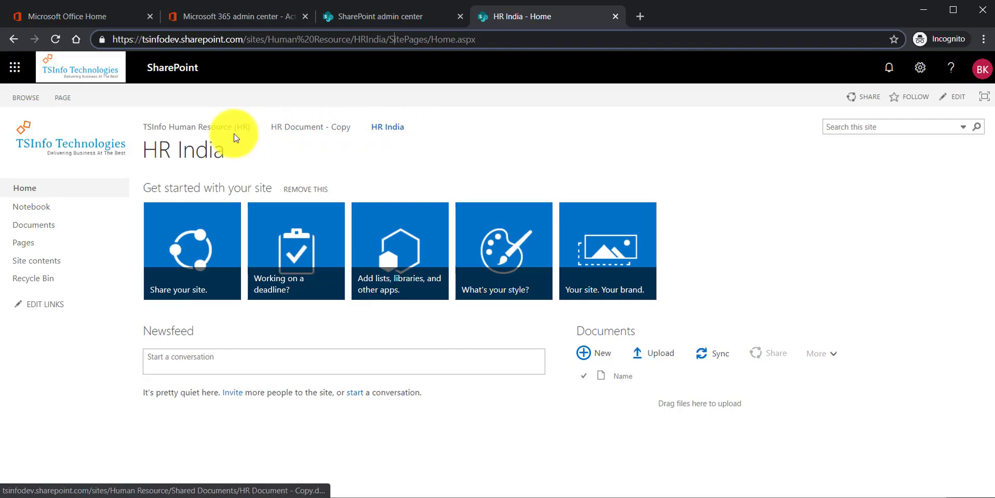
click(227, 134)
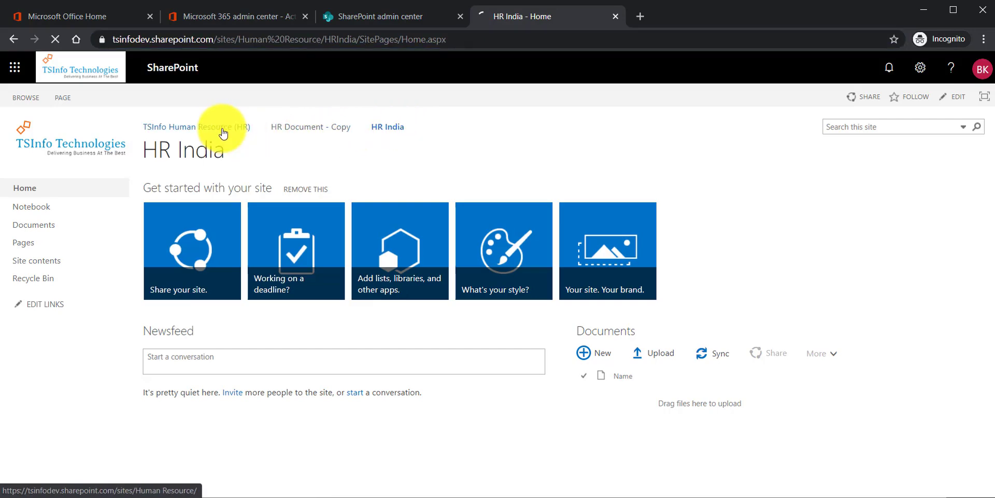
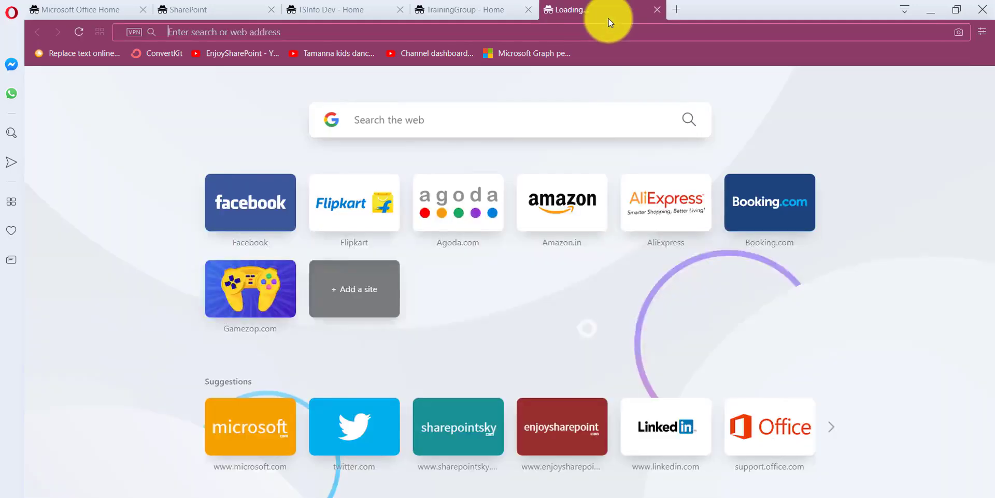
Switch to Opera and try to open the HRIndia subsite's Home.aspx page and the parent Human Resource site address
text(https://tsinfodev.sharepoint.com/sites/Human%20Resource/HRIndia/SitePages/Home.aspx)
key(Return)
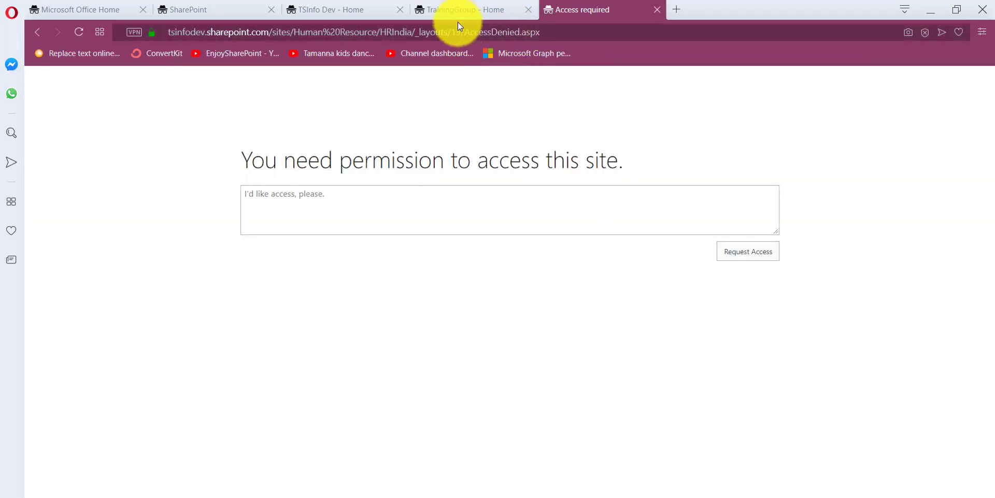
drag(381, 32, 650, 32)
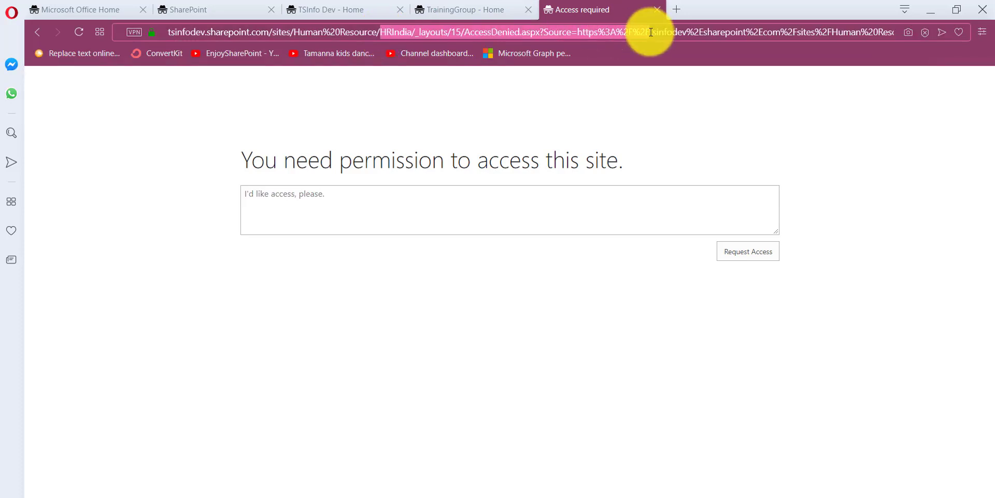
key(BackSpace)
key(Return)
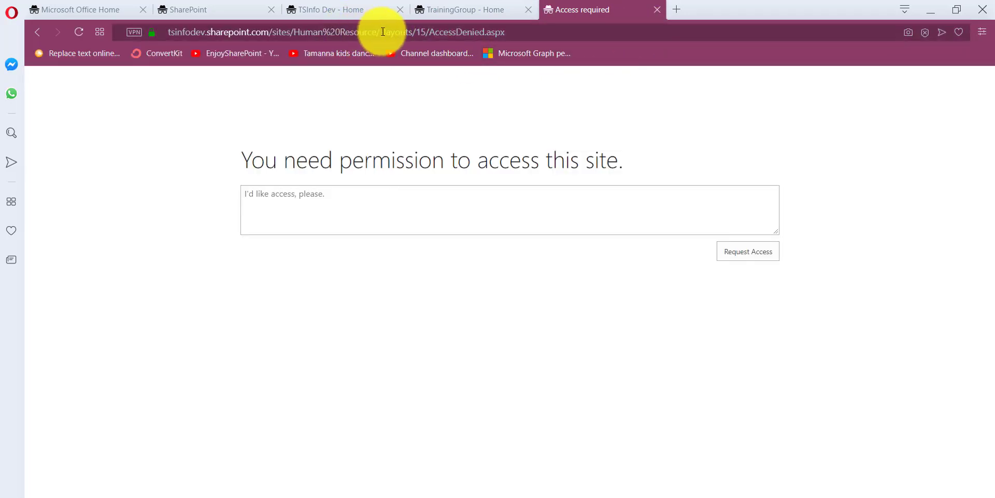
drag(383, 32, 162, 24)
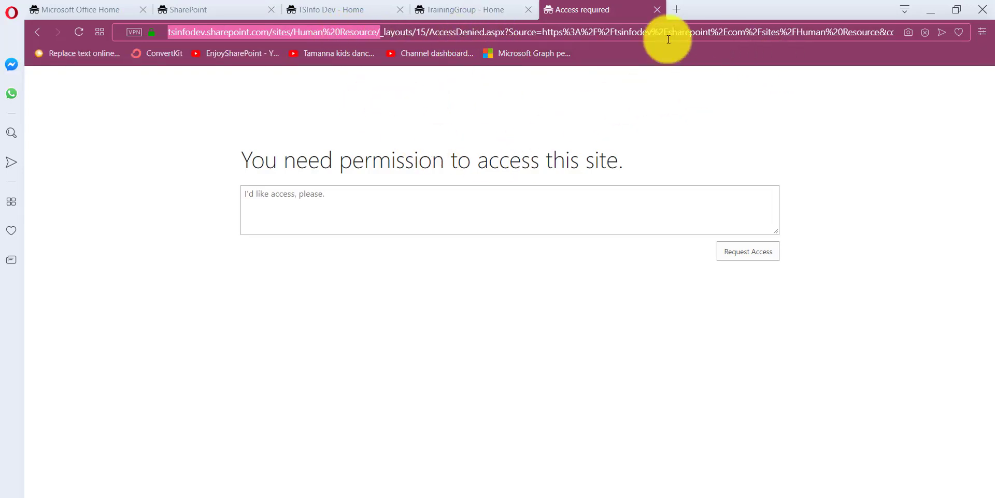
Switch back to the HR India home page in Chrome and place the cursor in its address
click(397, 497)
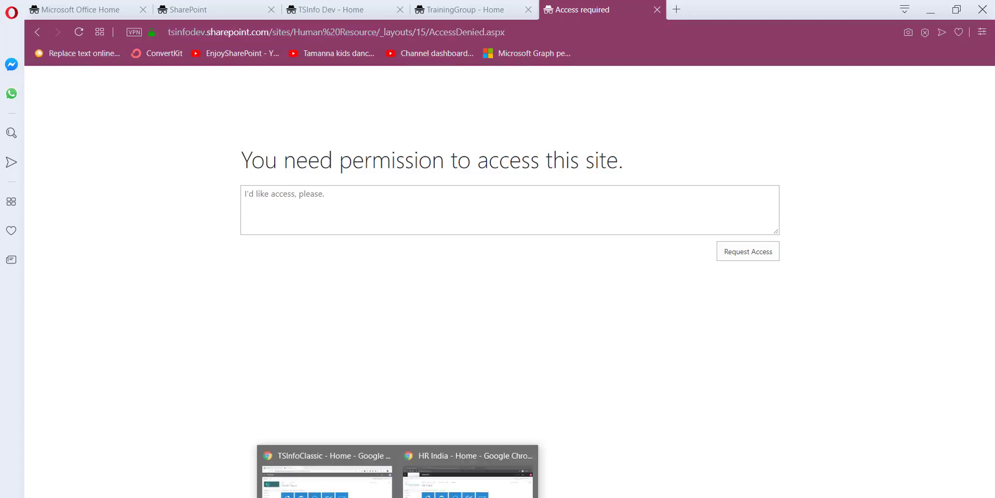
click(469, 466)
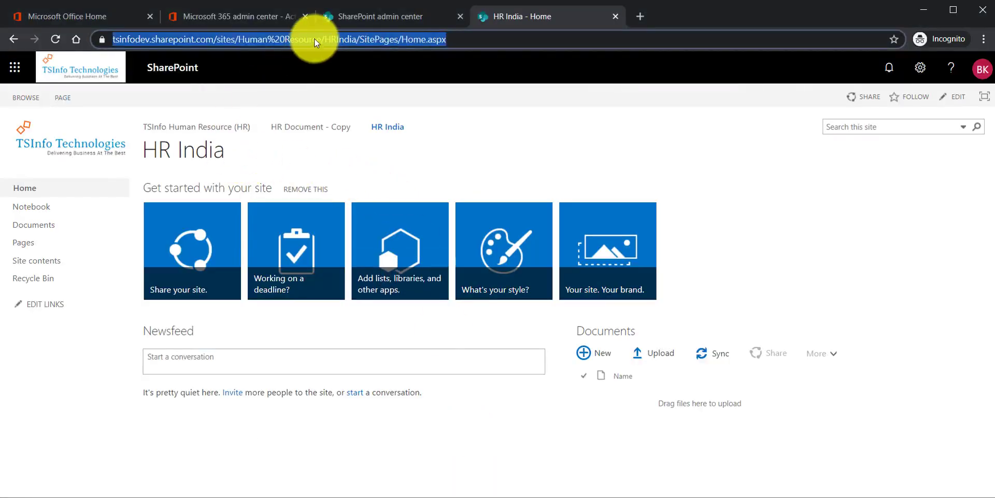
click(365, 40)
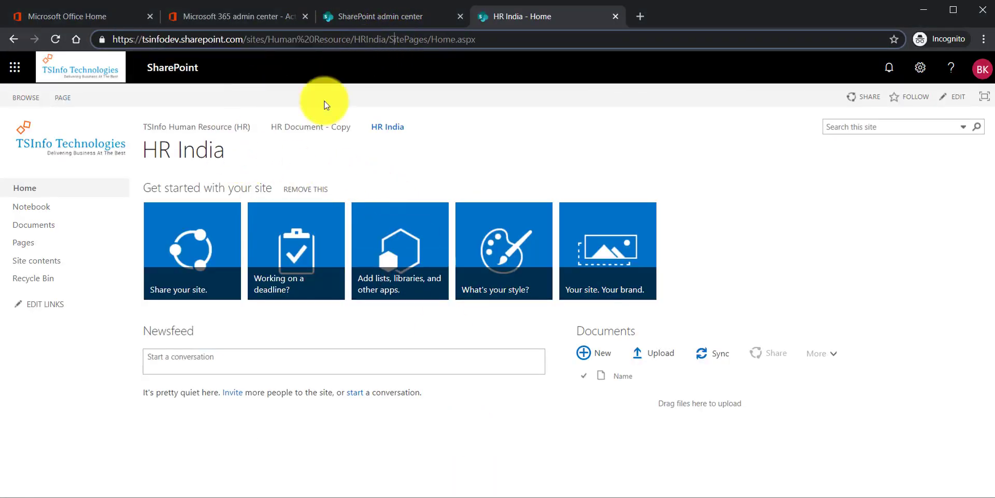
Open the parent TSInfo Human Resource (HR) site and share it with the other user
click(197, 127)
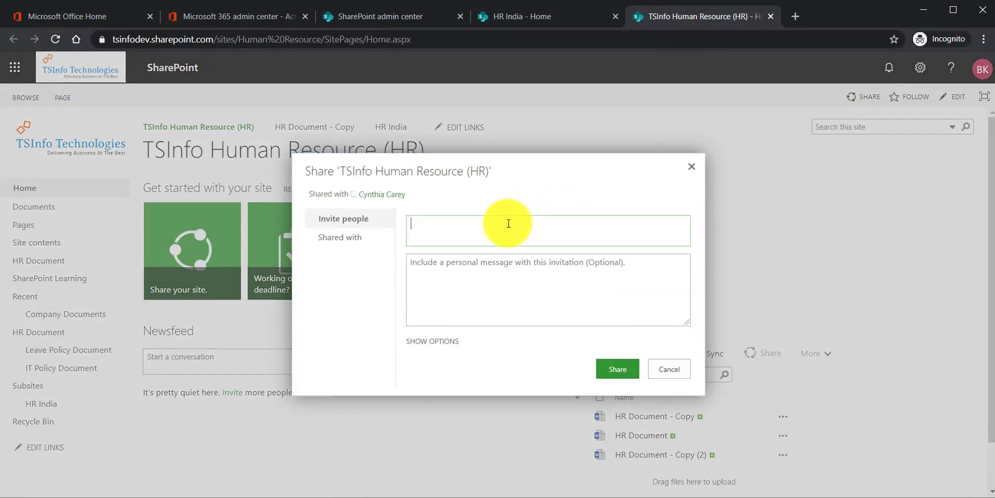
text(bha)
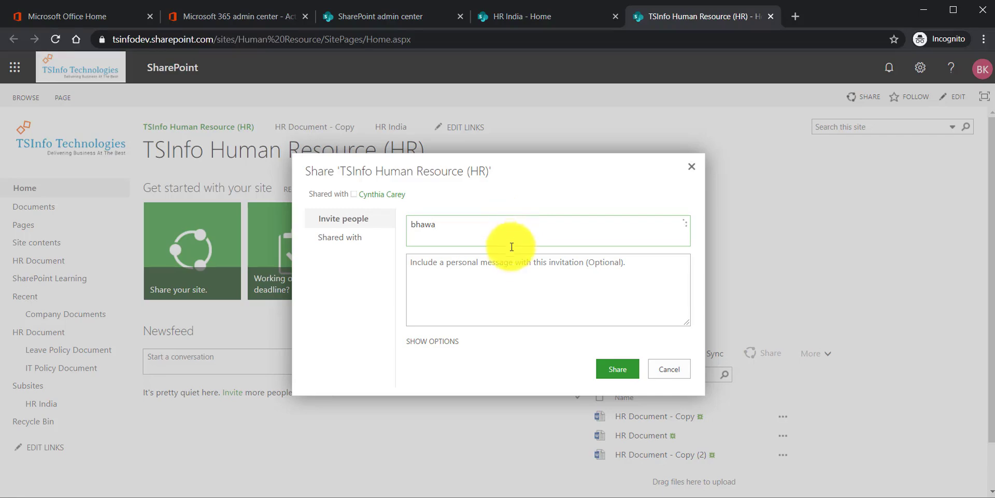
text(wa)
click(466, 258)
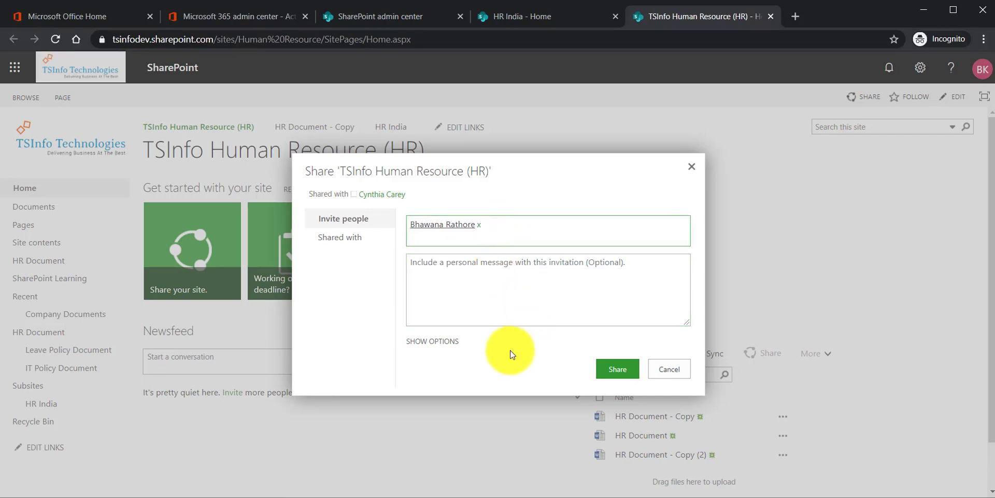
click(612, 371)
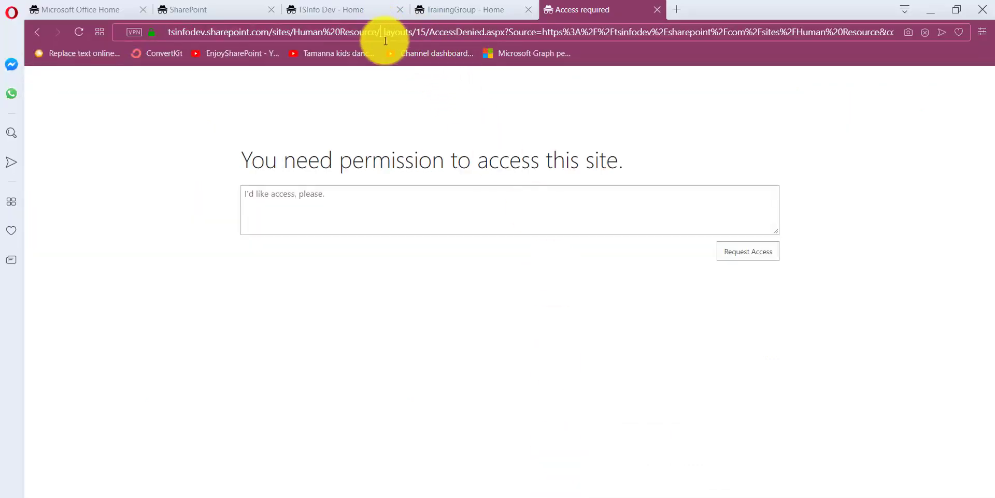
Switch to Opera and reload the parent Human Resource site without the access-denied part of its address
click(388, 39)
click(381, 32)
key(shift+End)
key(Delete)
key(Return)
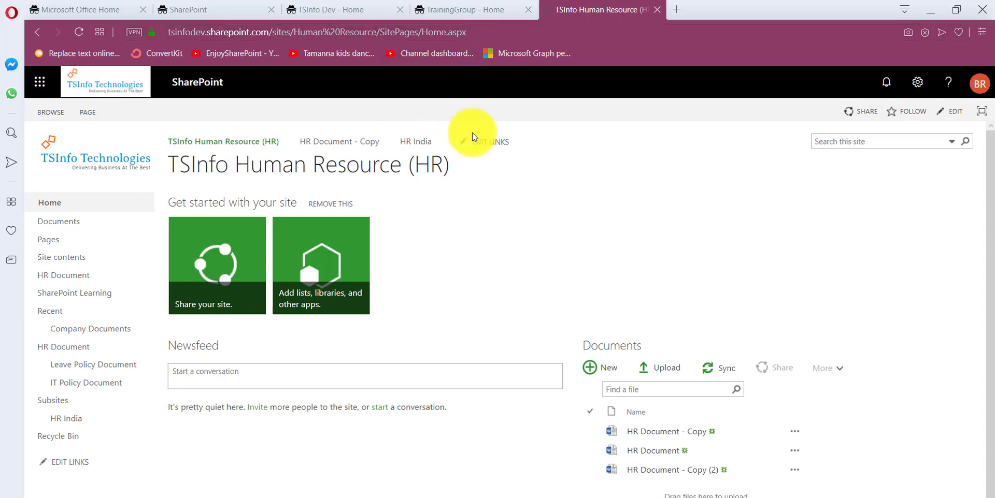
Open the HR India subsite as the invited user and check which account is signed in
click(416, 145)
click(978, 83)
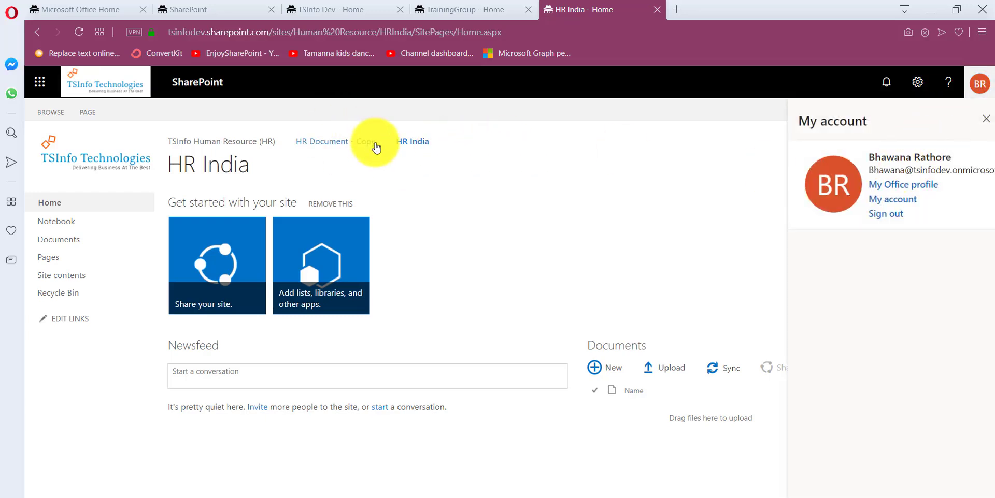
click(986, 119)
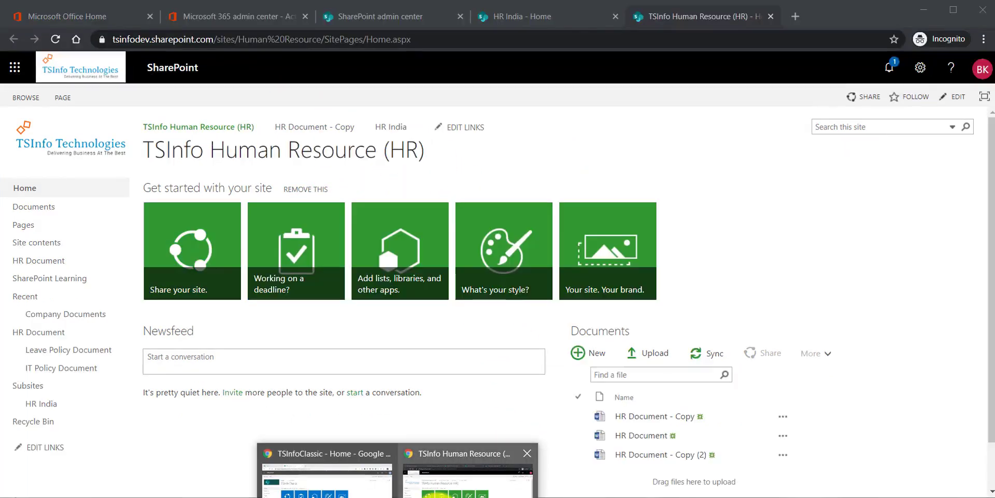
Switch back to Chrome and open the site contents of the TSInfo Human Resource (HR) site
click(467, 466)
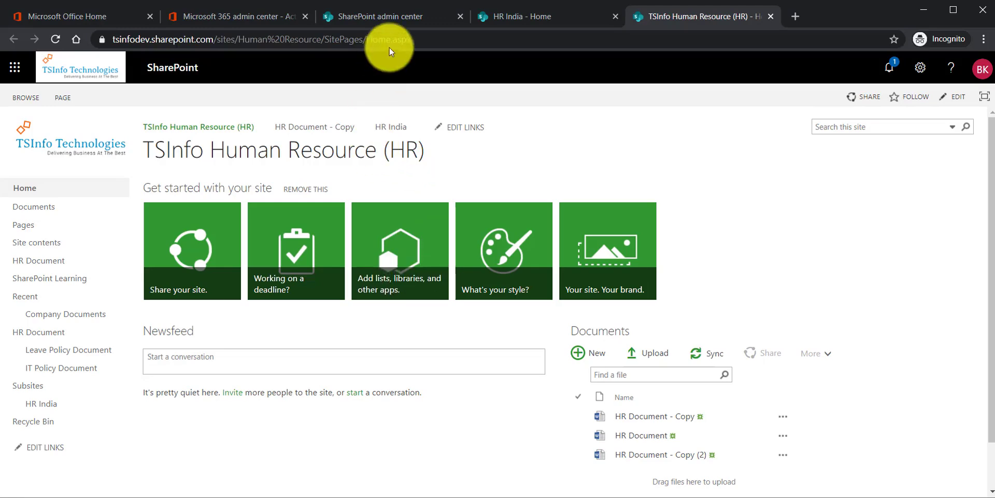
click(337, 40)
click(275, 40)
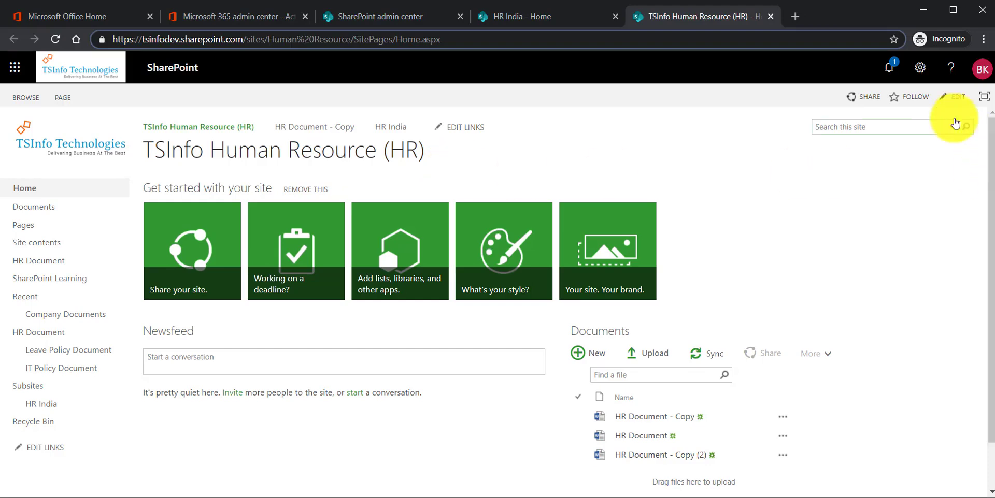
click(919, 68)
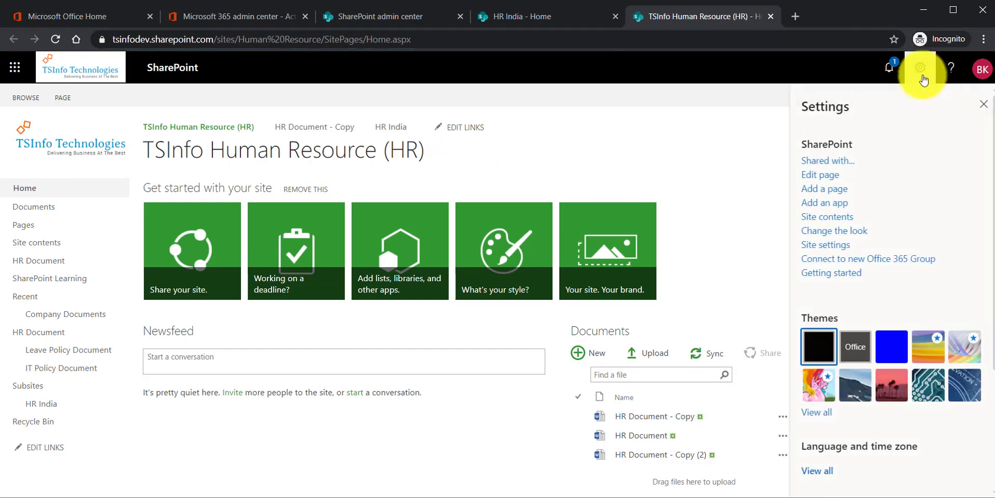
click(849, 217)
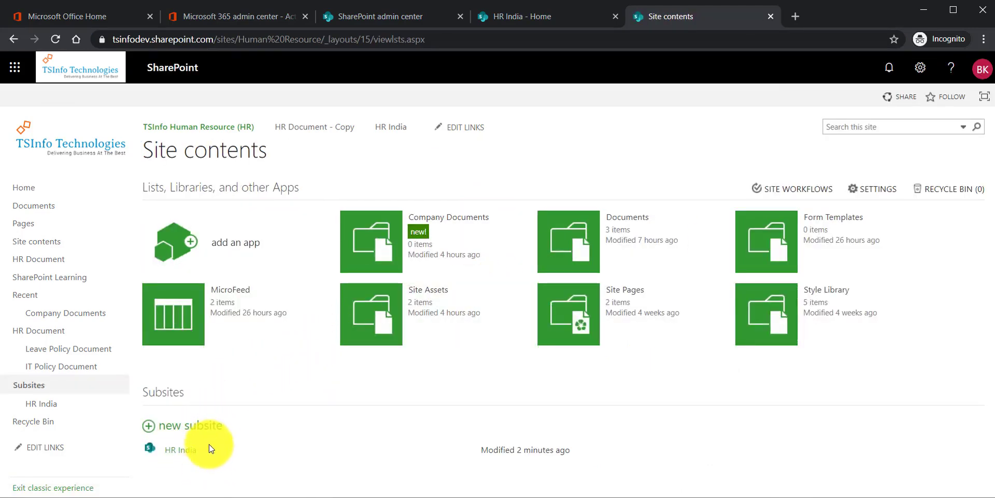
Start a new subsite with the title HR UK and the URL name HRUK
click(463, 270)
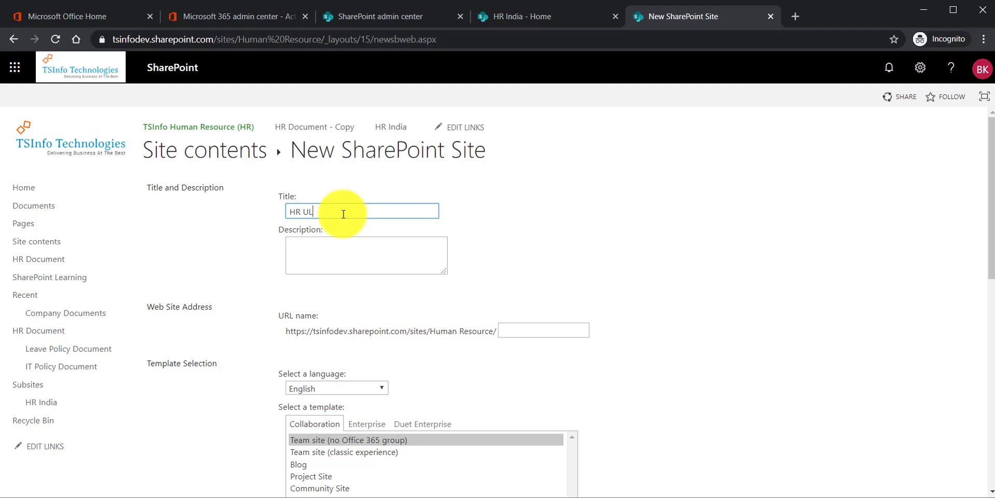
key(ctrl+a)
click(525, 330)
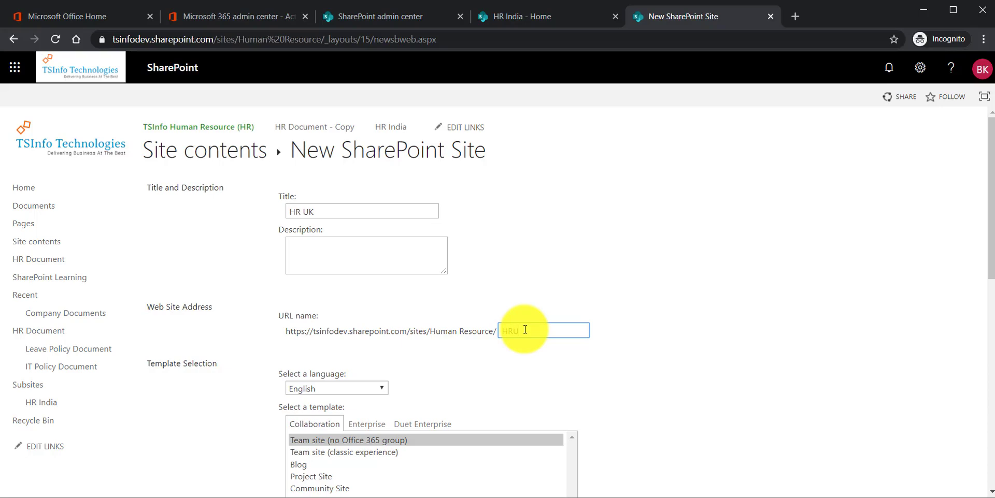
Choose the Team site (classic experience) template and unique permissions for the HR UK subsite
scroll(456, 362, down, 3)
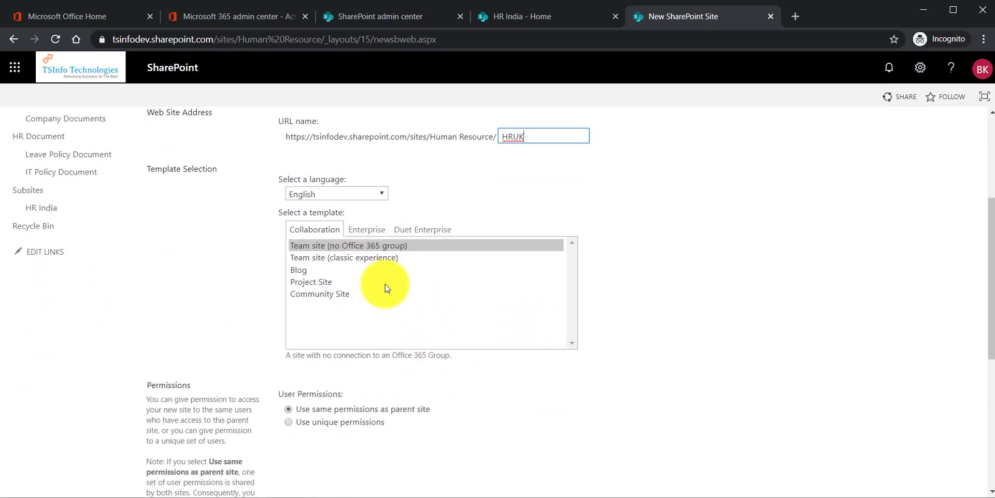
click(350, 257)
scroll(410, 329, down, 4)
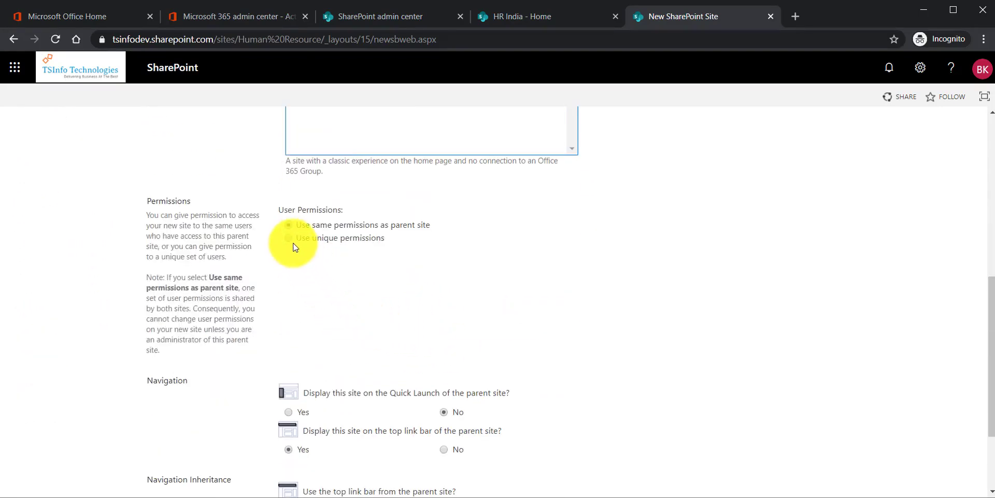
click(289, 238)
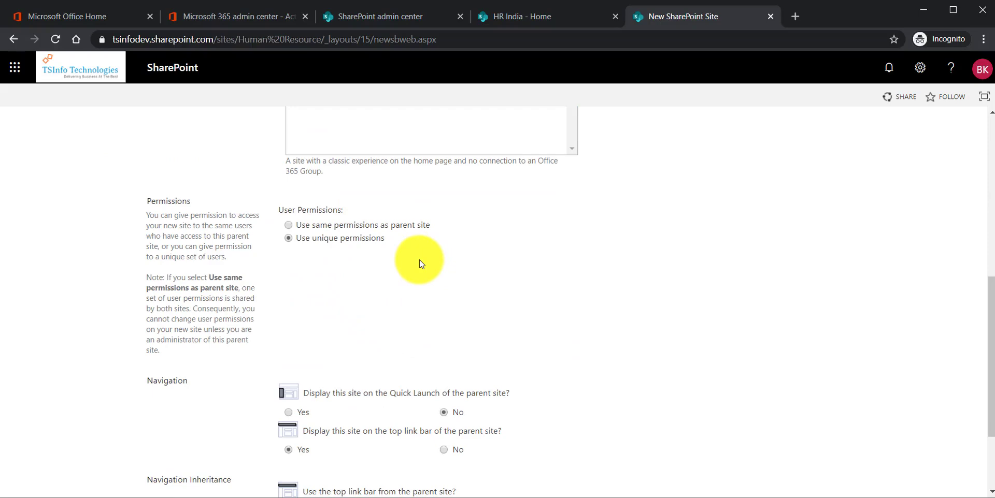
Show the subsite on the parent's Quick Launch, use the parent site's top link bar, and create the subsite
scroll(289, 299, down, 3)
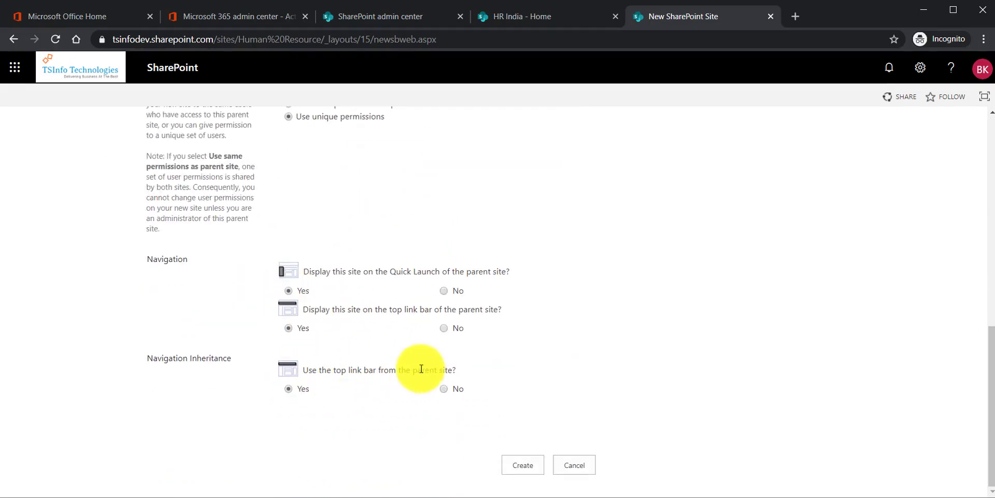
scroll(416, 371, up, 5)
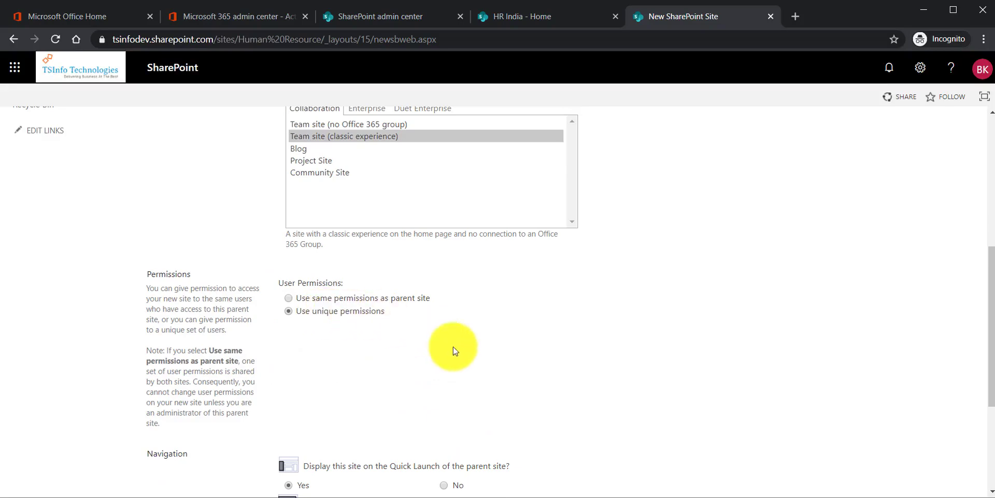
scroll(456, 358, down, 5)
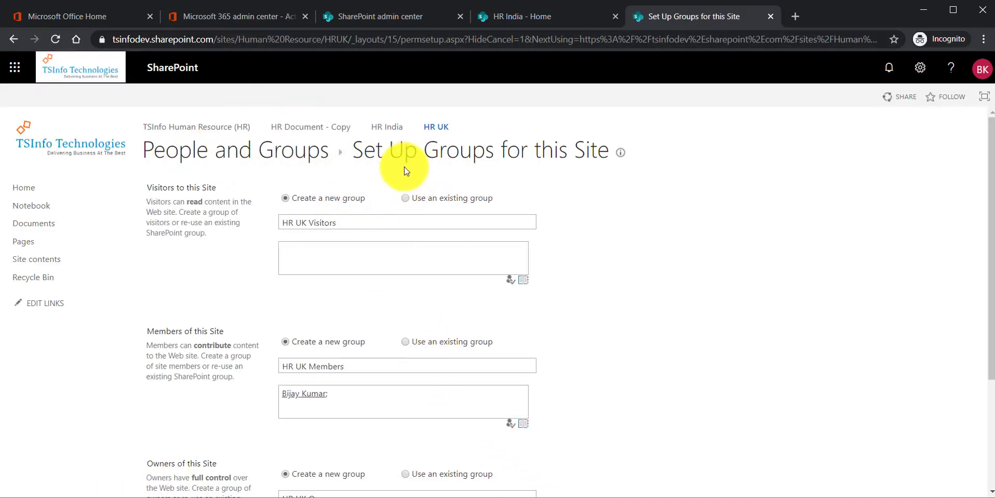
Examine the visitors, members and owners sections of the Set Up Groups for this Site page
drag(362, 149, 608, 154)
click(606, 230)
scroll(609, 232, down, 3)
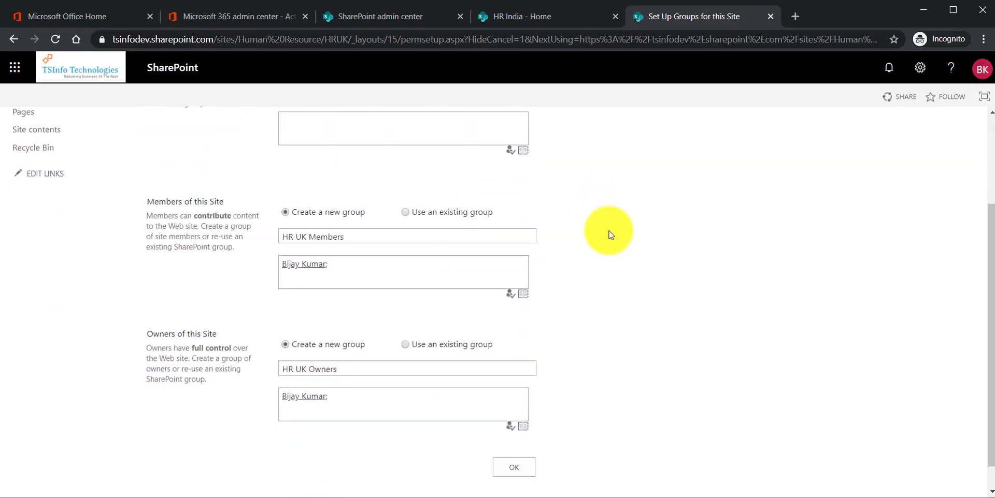
scroll(609, 232, up, 3)
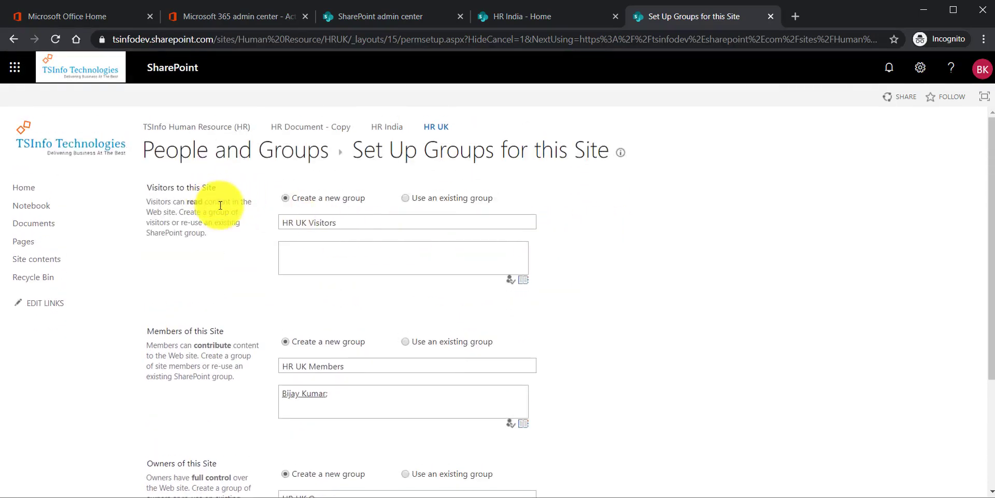
scroll(222, 292, down, 3)
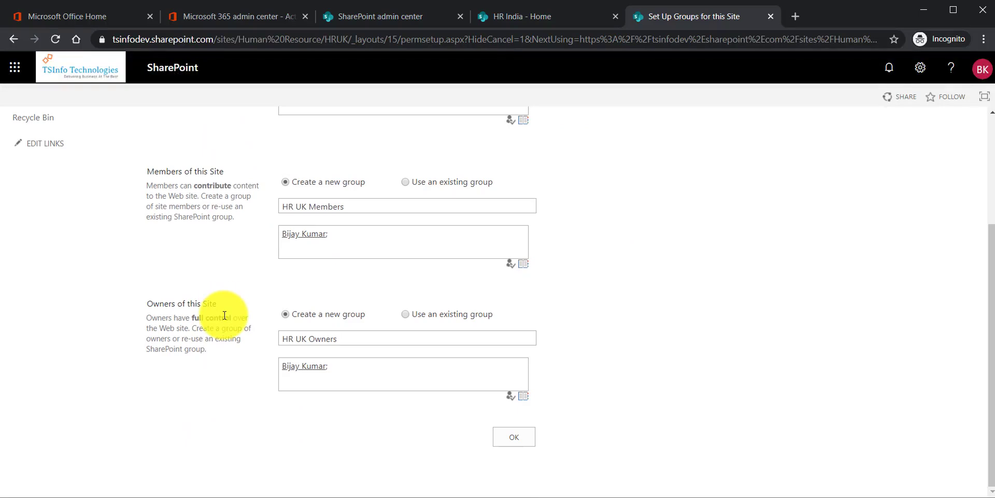
scroll(225, 315, up, 3)
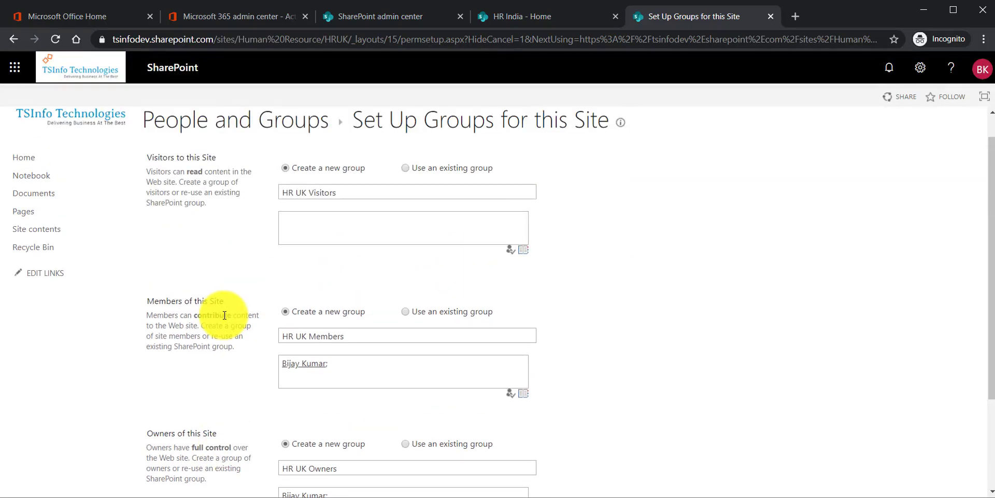
scroll(224, 316, down, 3)
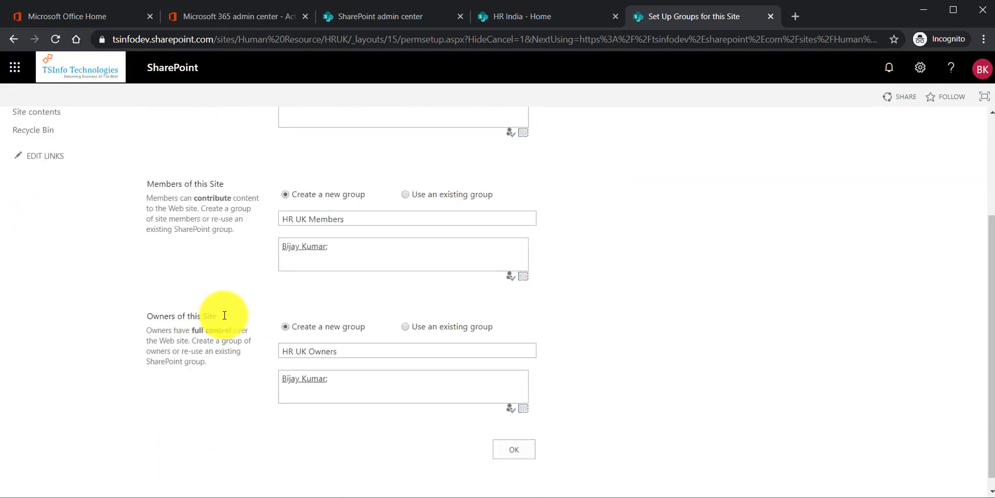
scroll(342, 338, up, 3)
scroll(346, 336, up, 1)
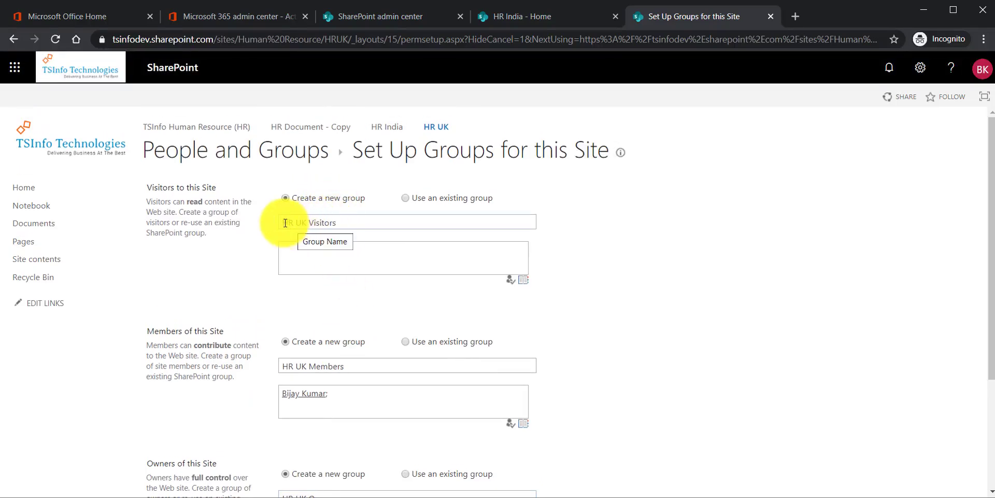
Examine the proposed group names for the HR UK subsite's visitors, members and owners
drag(285, 223, 344, 223)
scroll(329, 259, down, 1)
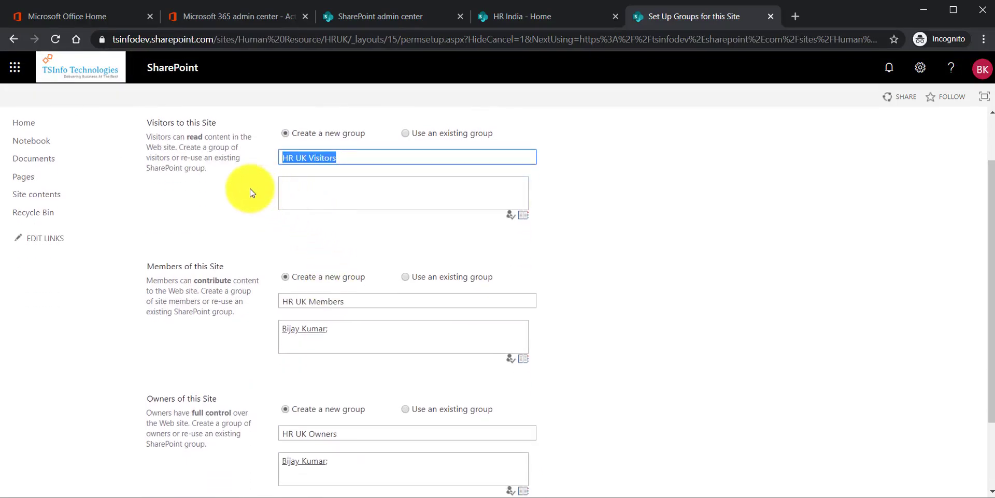
click(309, 298)
drag(309, 300, 269, 295)
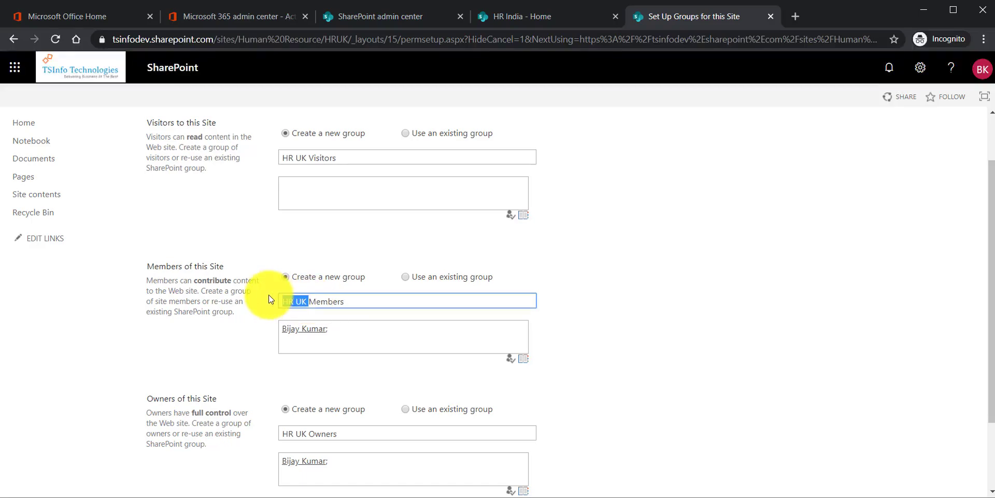
double_click(332, 302)
scroll(338, 334, down, 2)
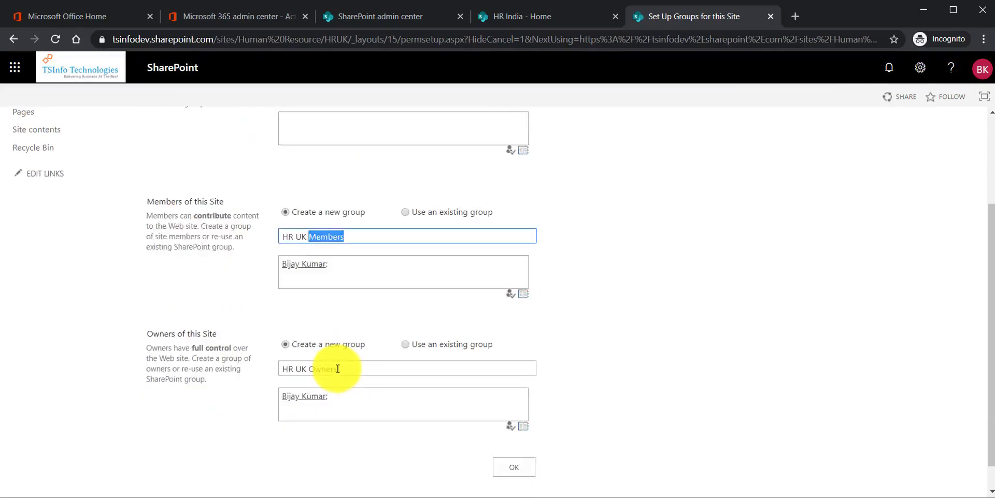
drag(309, 339, 283, 338)
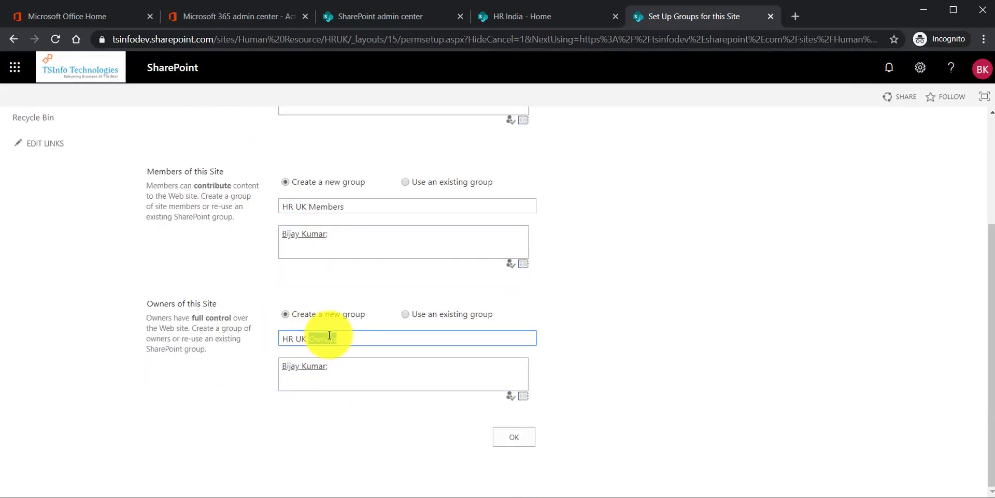
scroll(406, 338, up, 3)
drag(307, 223, 270, 226)
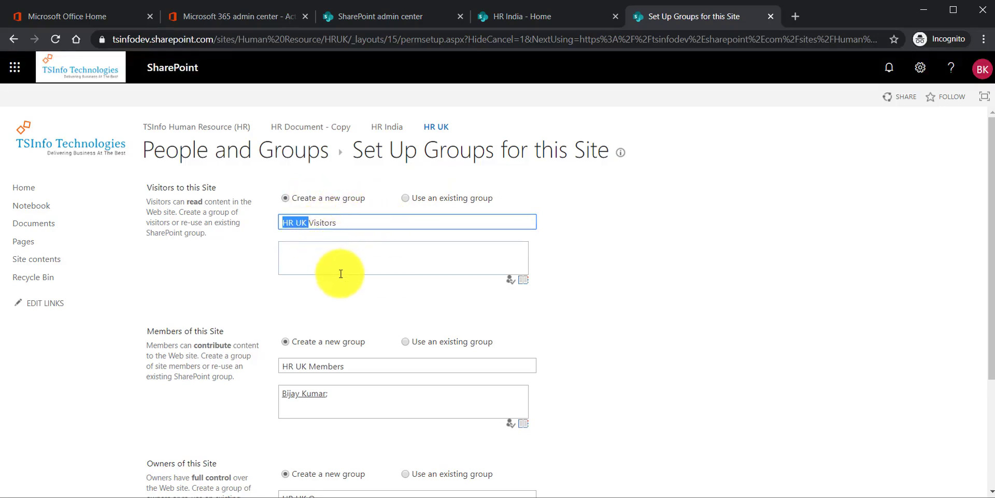
Accept the new HR UK Visitors, HR UK Members and HR UK Owners groups for the subsite
scroll(340, 274, down, 3)
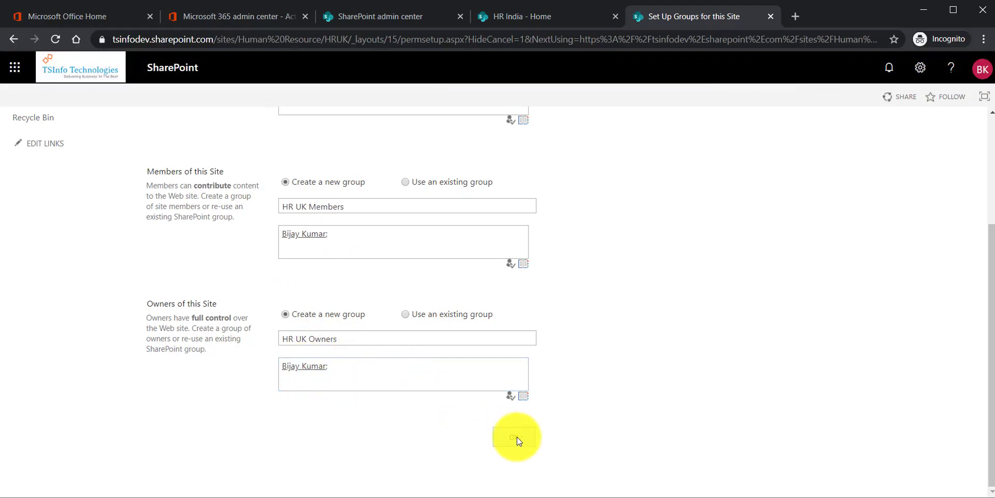
click(531, 443)
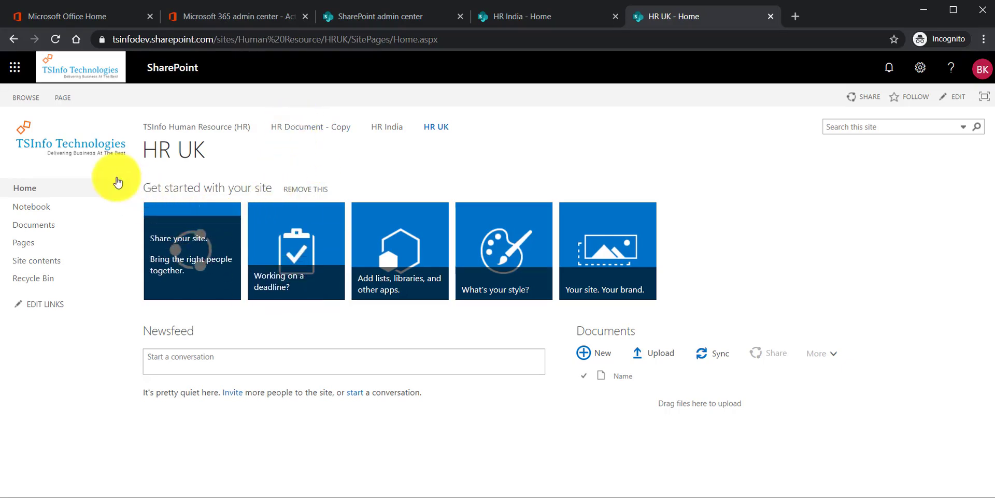
Copy the HR UK home page address and try to open it in a new Opera tab as the other user
click(441, 38)
key(ctrl+c)
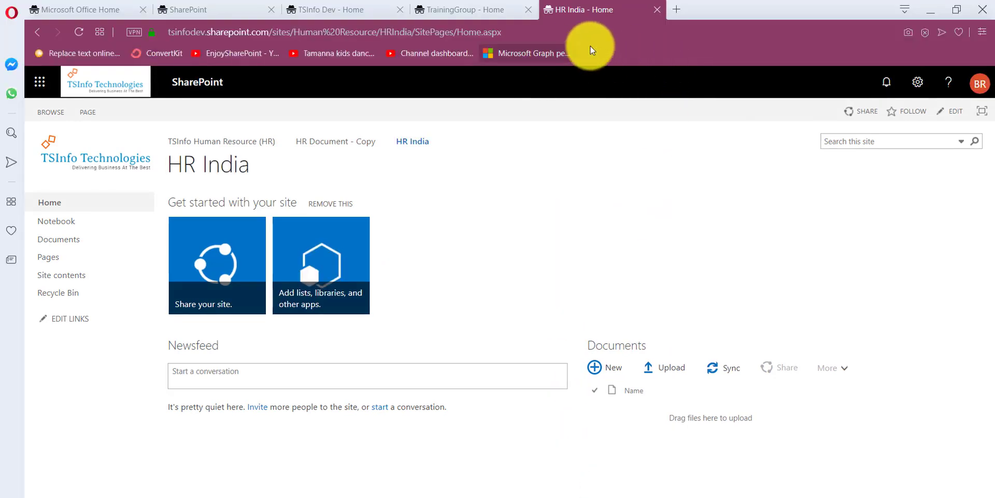
click(679, 11)
key(ctrl+v)
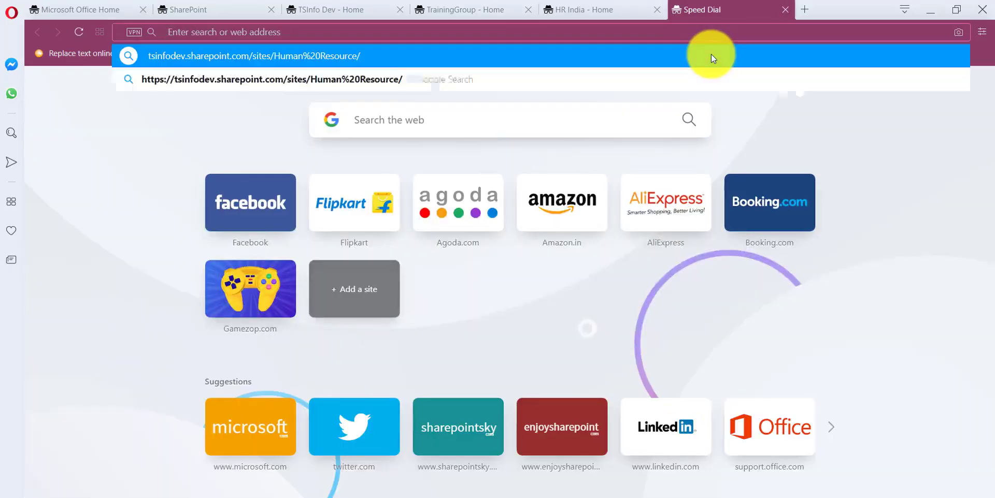
key(Return)
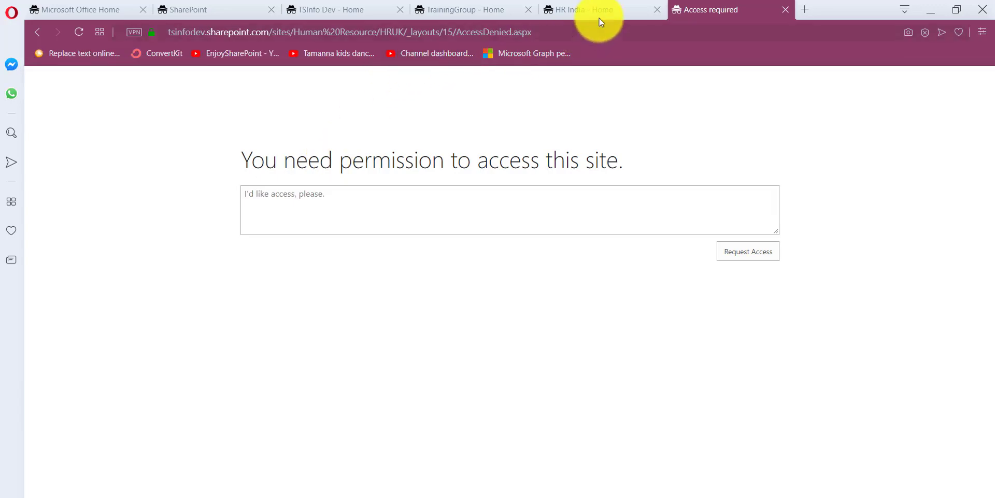
Compare the other user's access to the HR India and HR UK subsites
click(466, 8)
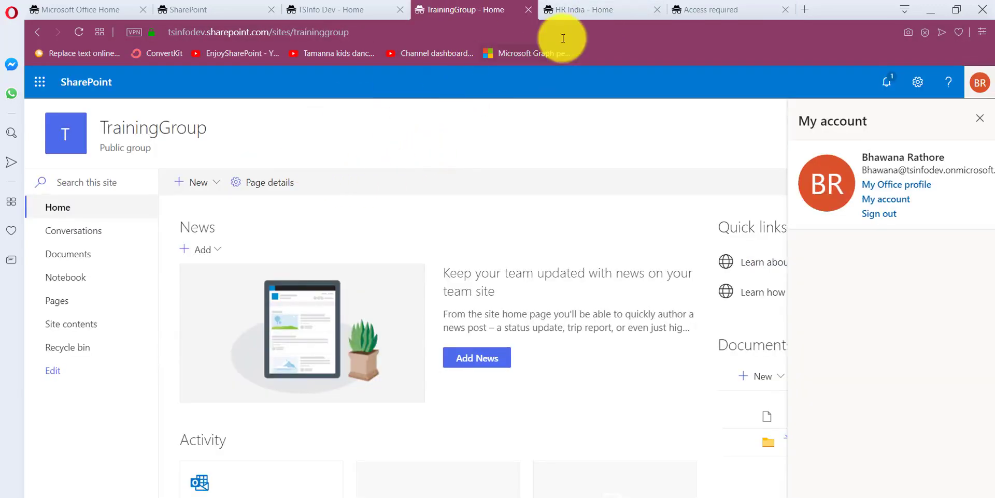
click(582, 10)
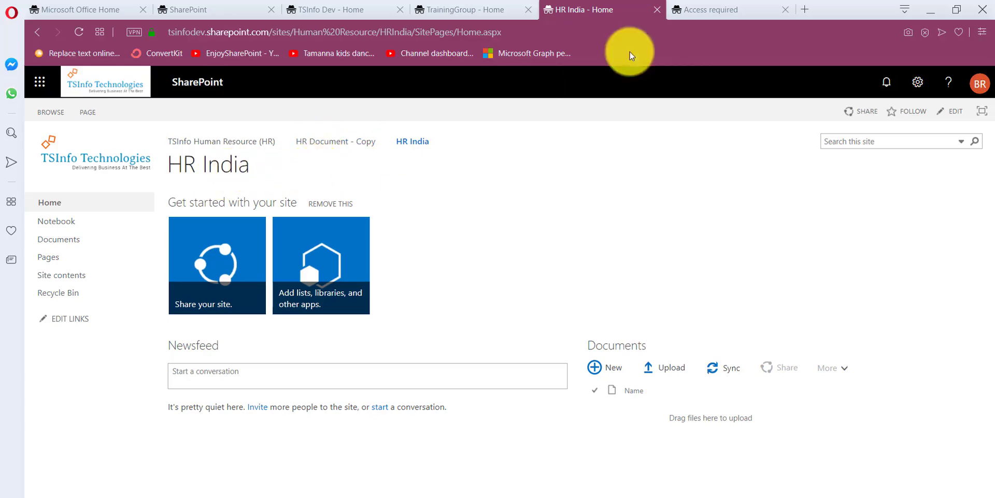
click(699, 10)
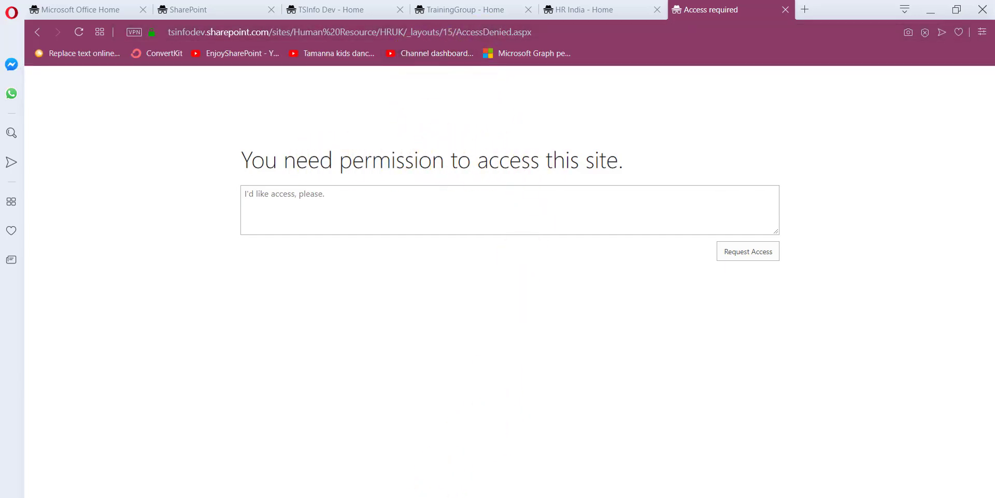
Switch back to Chrome and open the TrainingGroup site from the active sites in the SharePoint admin center
click(414, 492)
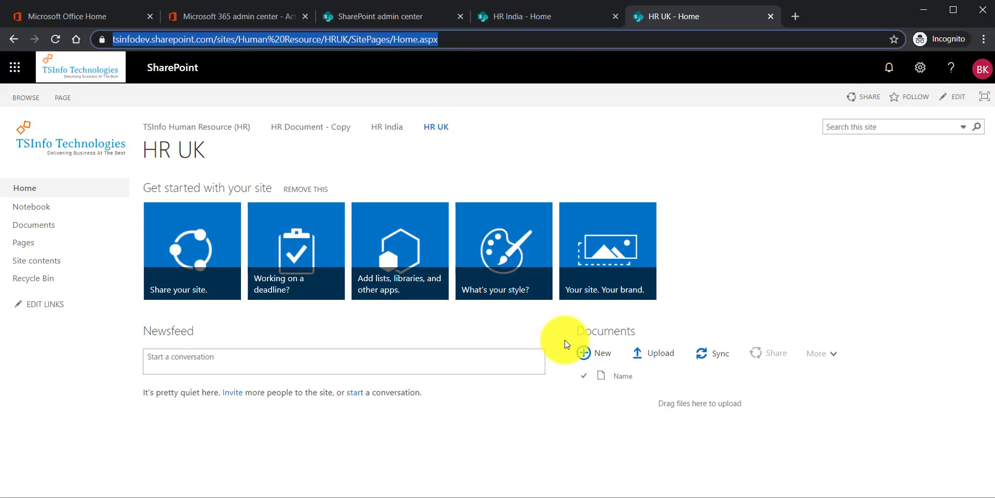
key(ctrl+shift+Tab)
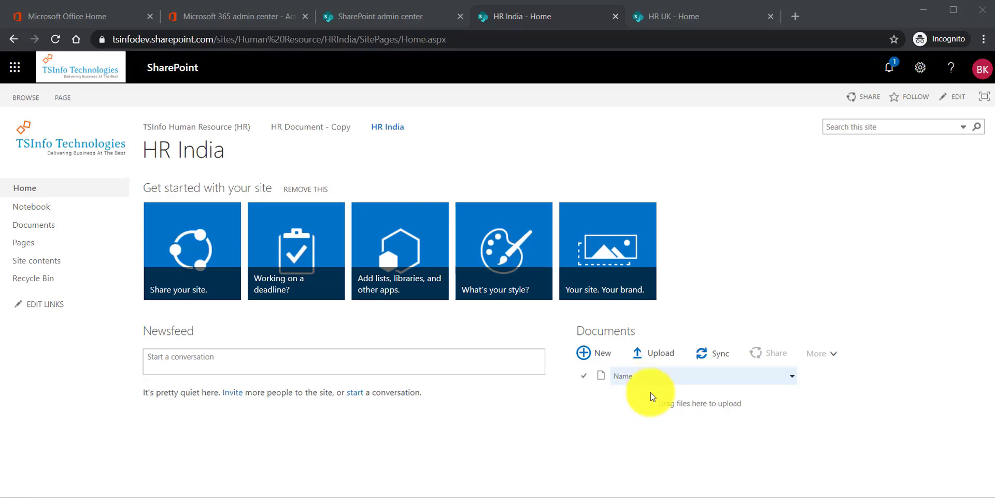
click(382, 17)
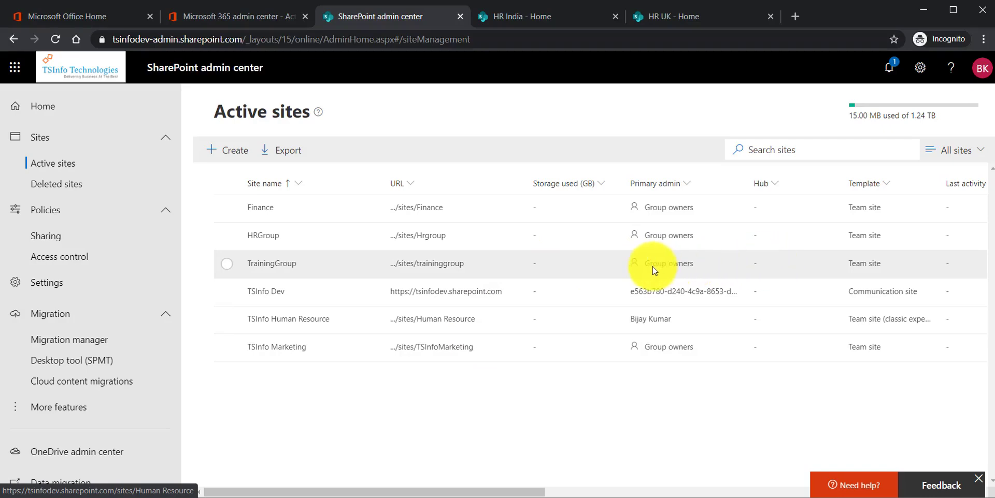
click(416, 265)
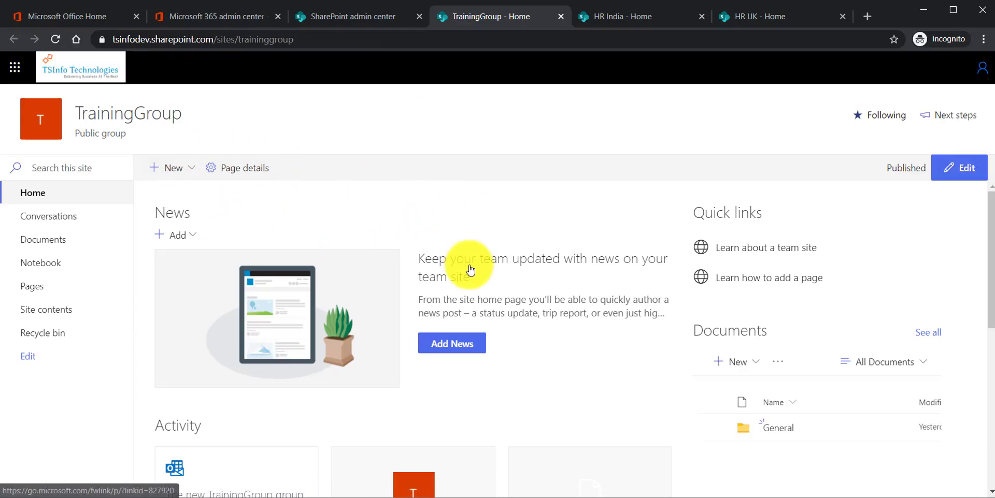
Open the TrainingGroup site contents and leave the classic experience
click(197, 177)
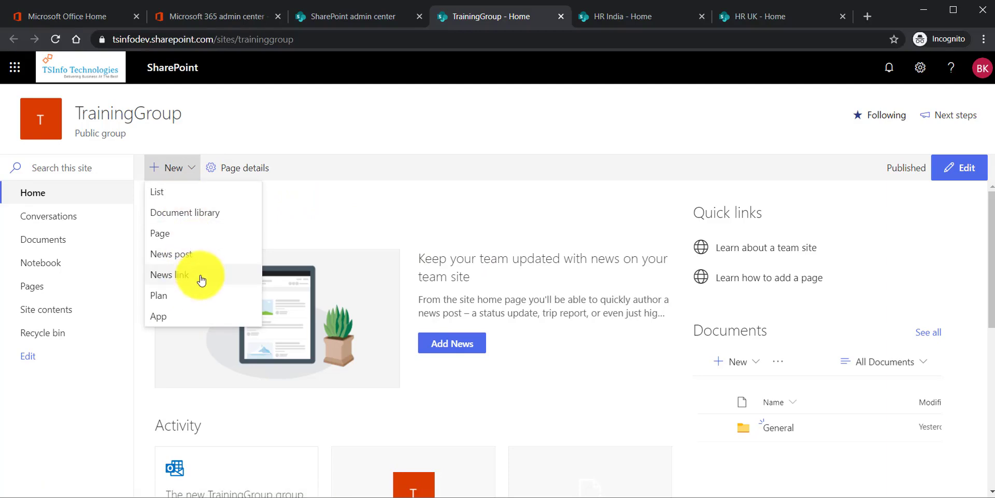
click(920, 68)
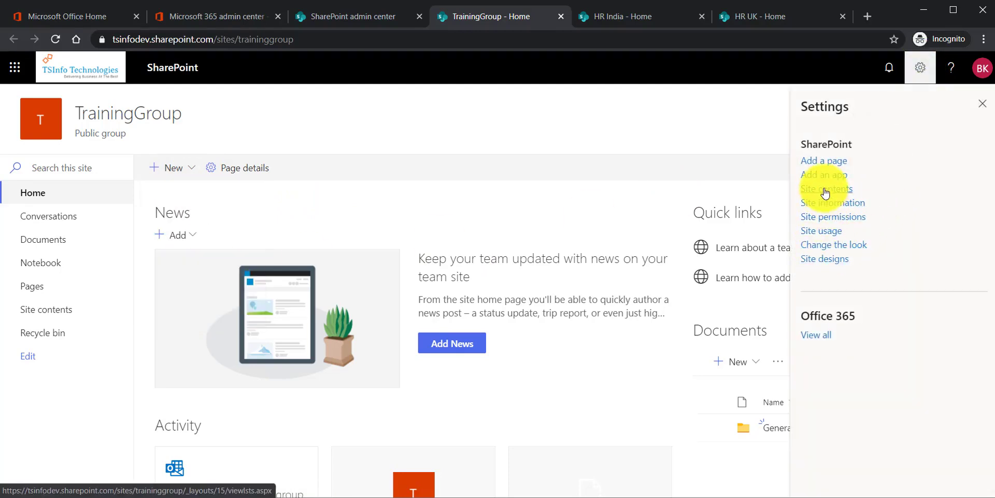
click(823, 192)
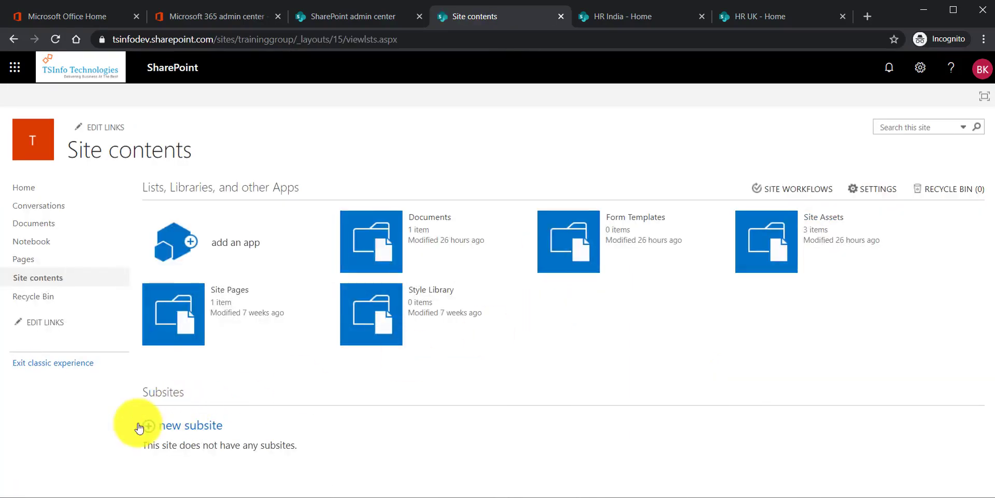
click(65, 364)
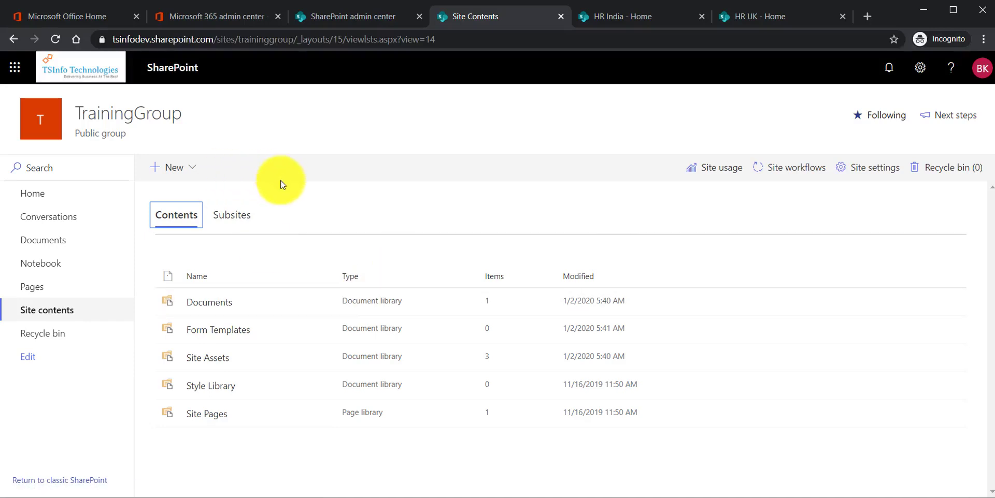
View the list of subsites under the TrainingGroup site
click(253, 226)
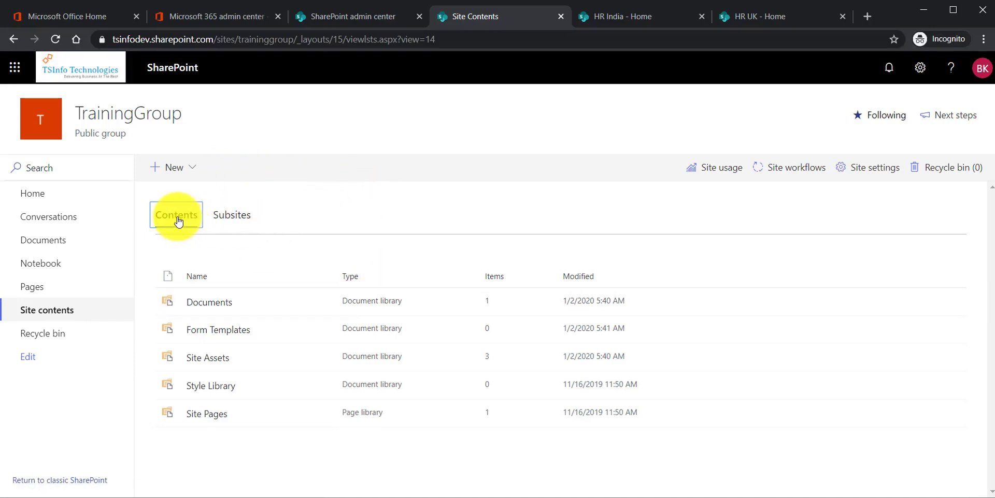
click(228, 216)
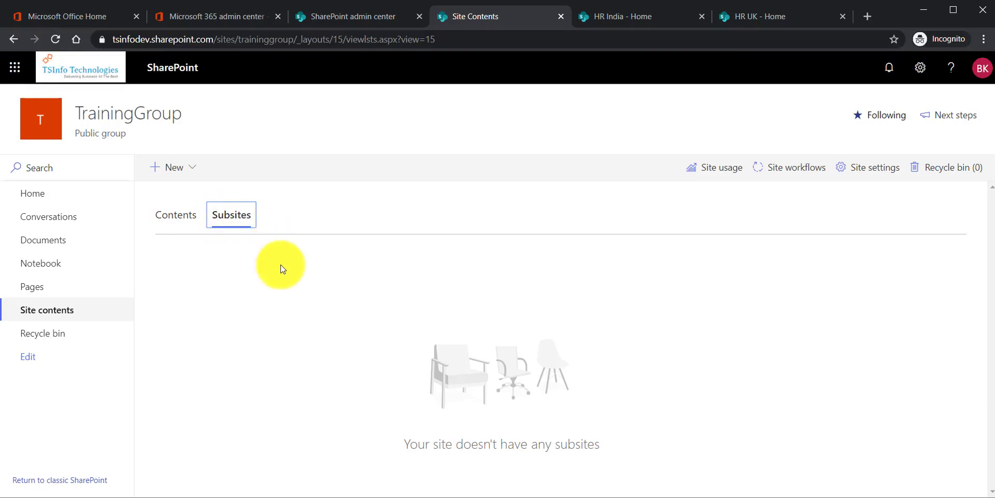
click(398, 444)
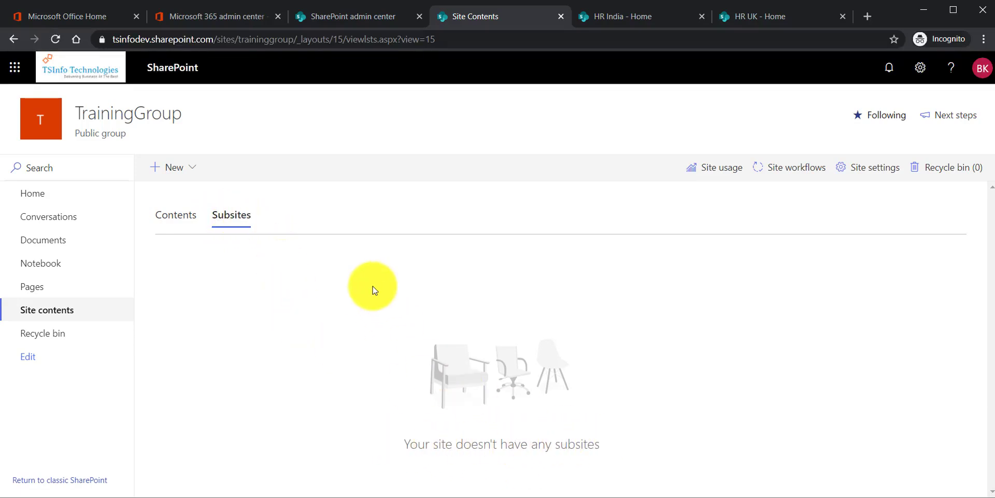
Start a new subsite of TrainingGroup titled SharePoint Training with the URL name sharepoint
click(191, 170)
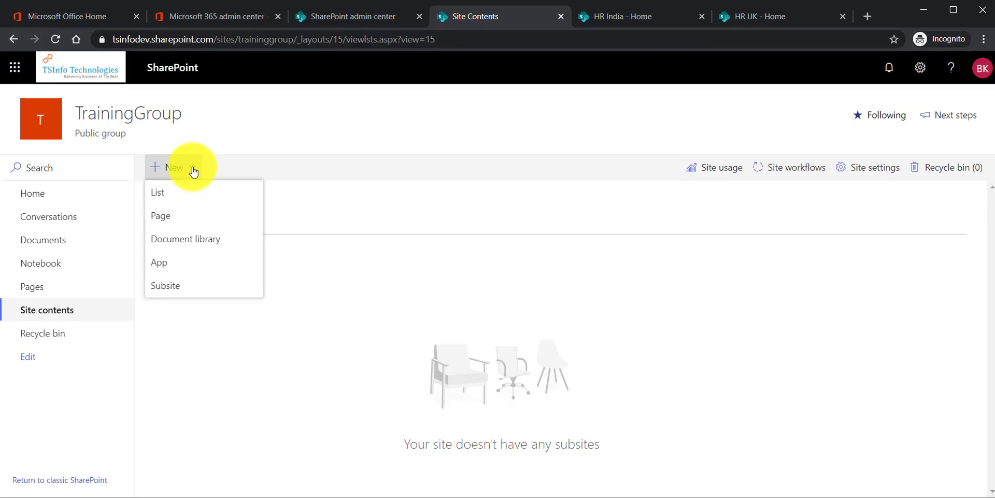
click(177, 288)
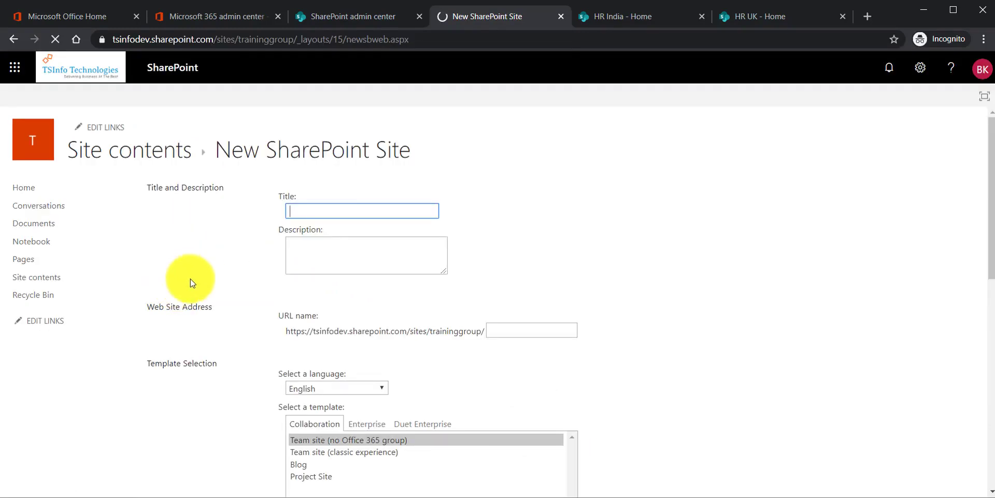
scroll(357, 271, down, 9)
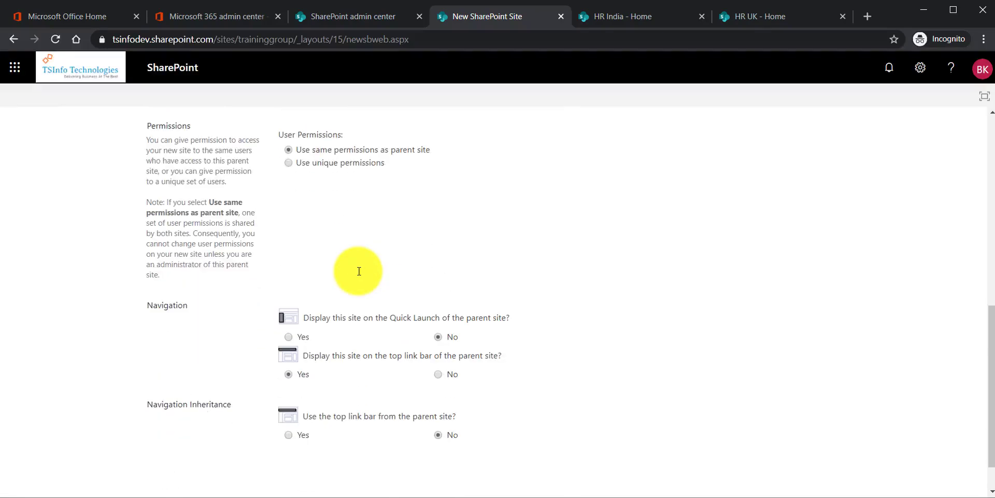
scroll(358, 272, up, 6)
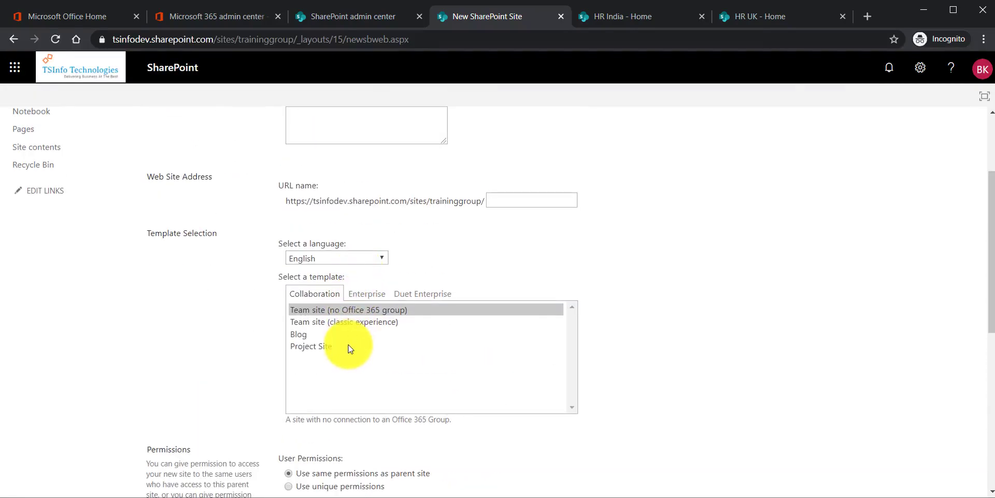
scroll(348, 349, down, 4)
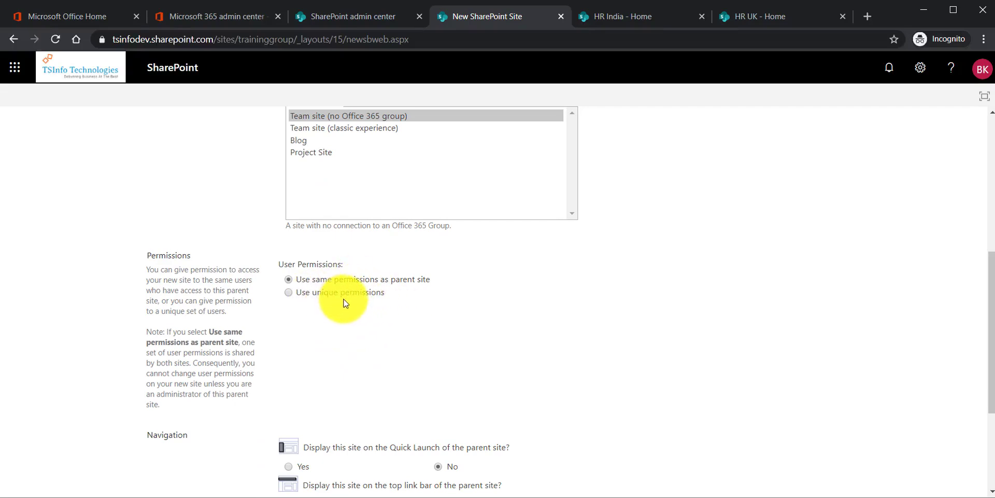
scroll(411, 316, up, 6)
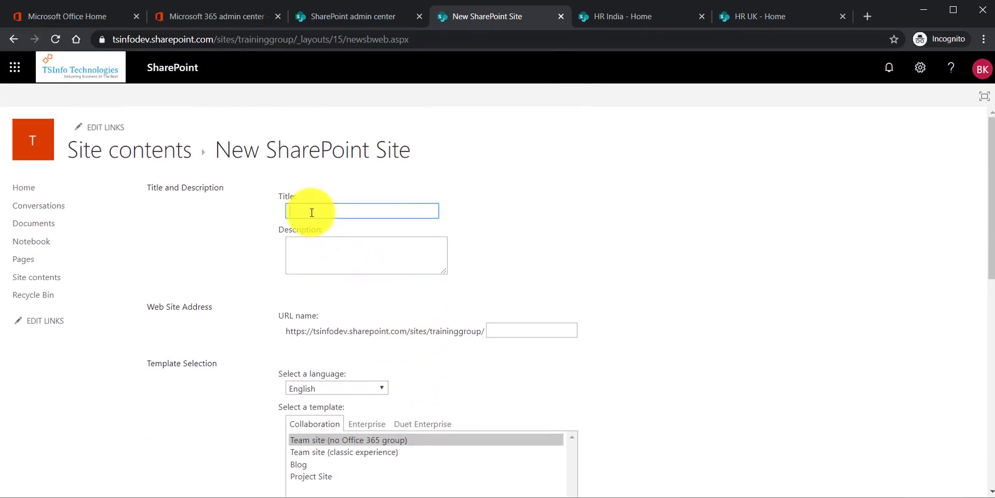
text(SHarePoint Training)
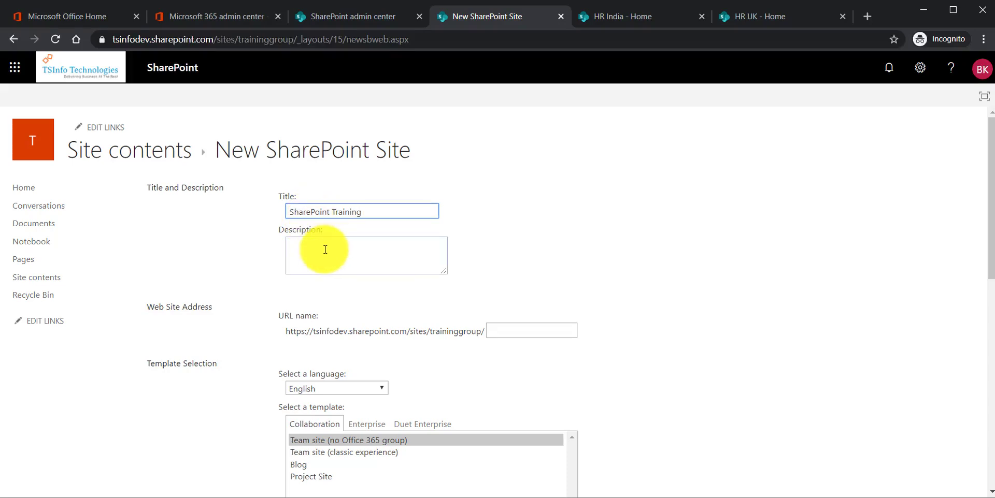
key(ctrl+a)
click(506, 331)
text(sha)
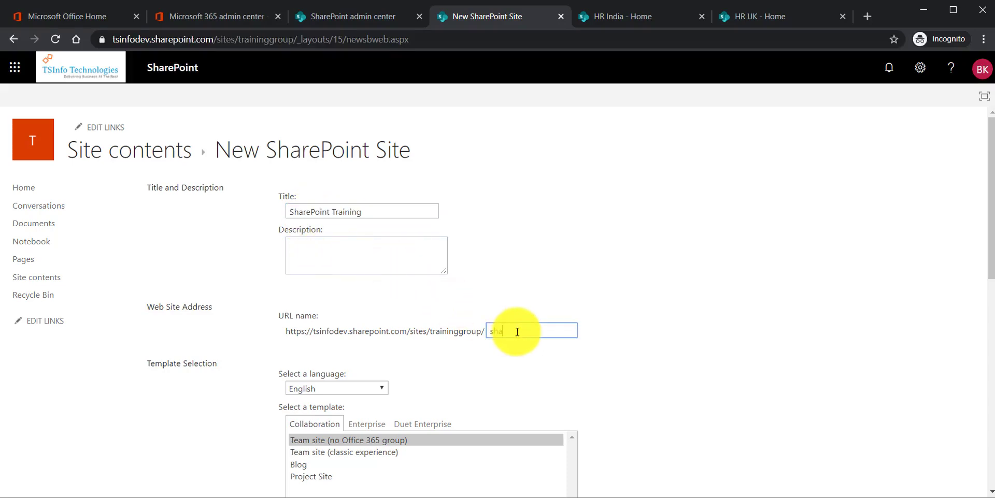
text(repoint)
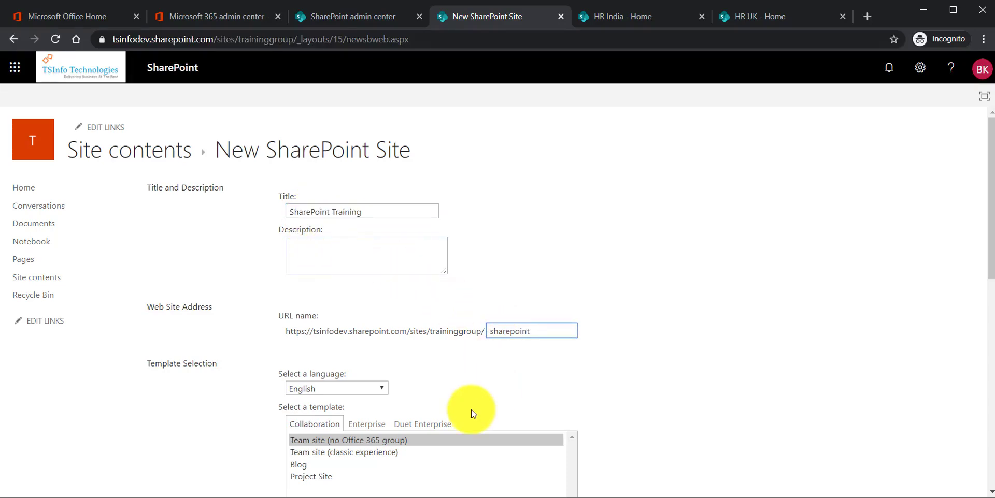
Select the Team site (no Office 365 group) template for the new subsite
scroll(440, 362, down, 4)
click(298, 249)
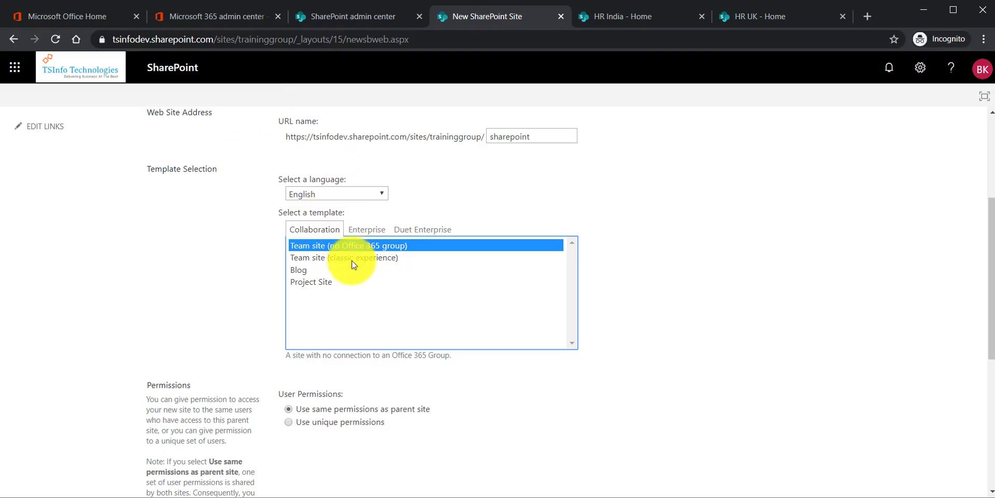
click(318, 259)
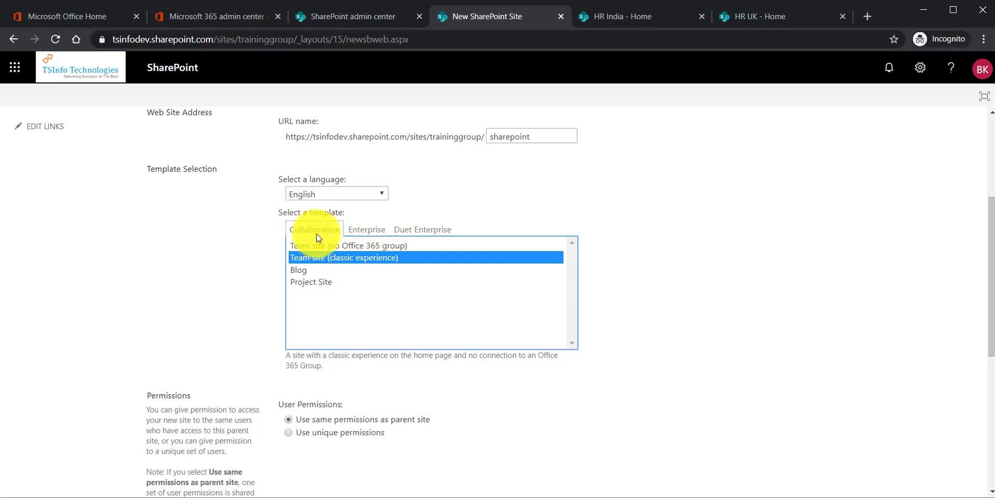
click(318, 246)
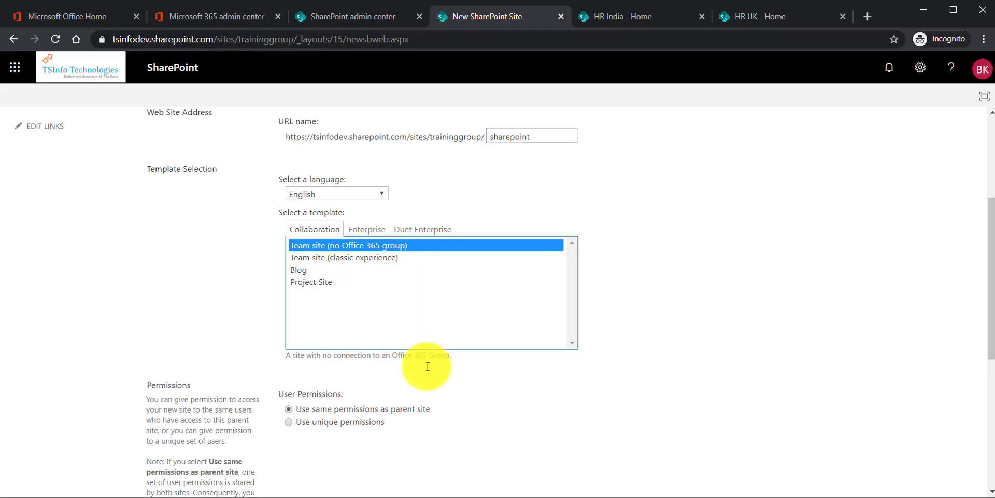
Display the subsite on the parent's Quick Launch, use the parent's top link bar, and create it with the parent site's permissions
scroll(422, 366, down, 5)
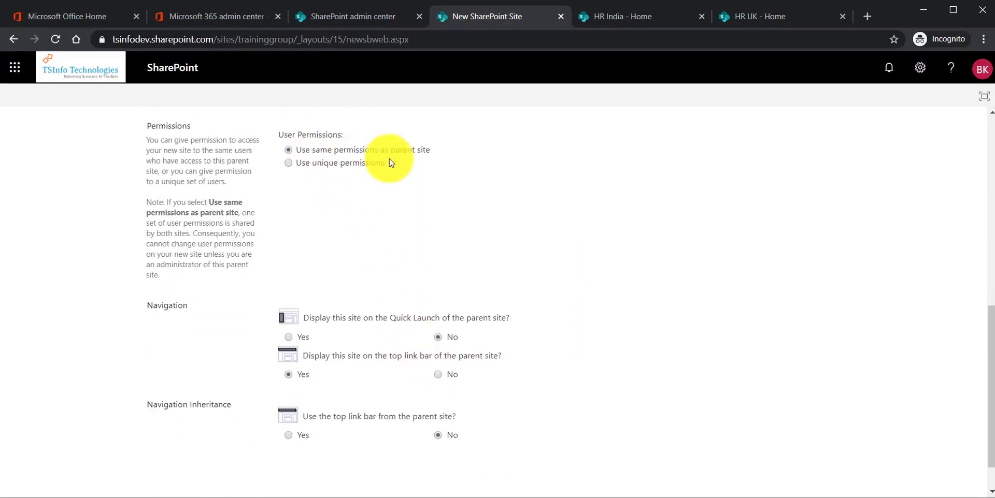
scroll(415, 316, down, 1)
scroll(311, 337, up, 1)
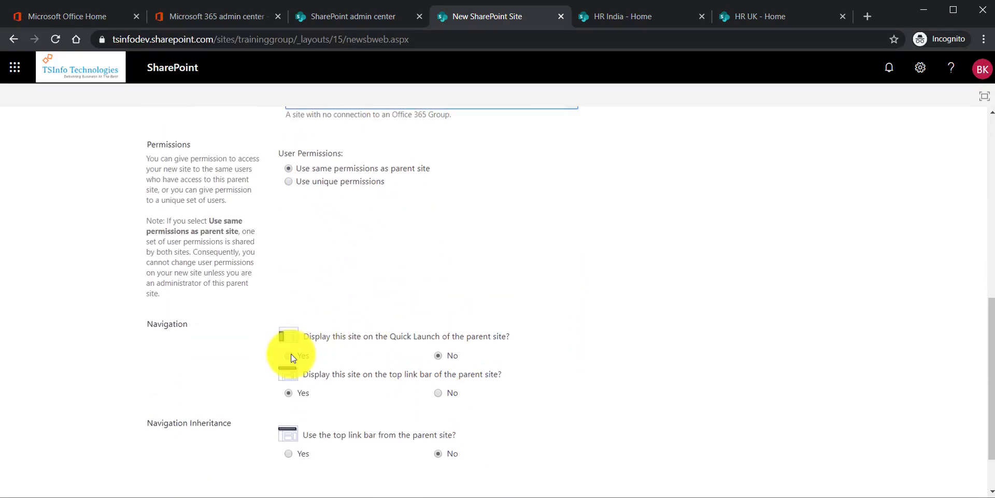
click(288, 336)
scroll(440, 353, down, 2)
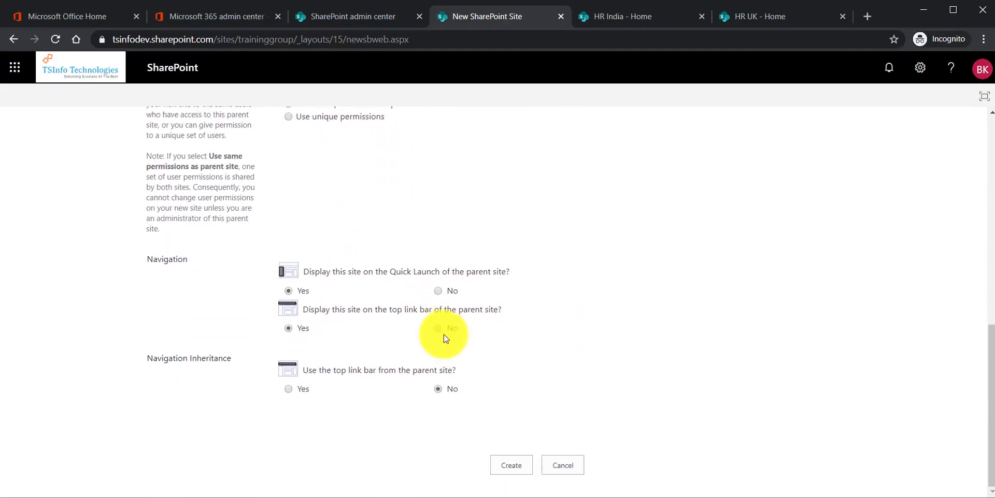
click(288, 389)
click(507, 466)
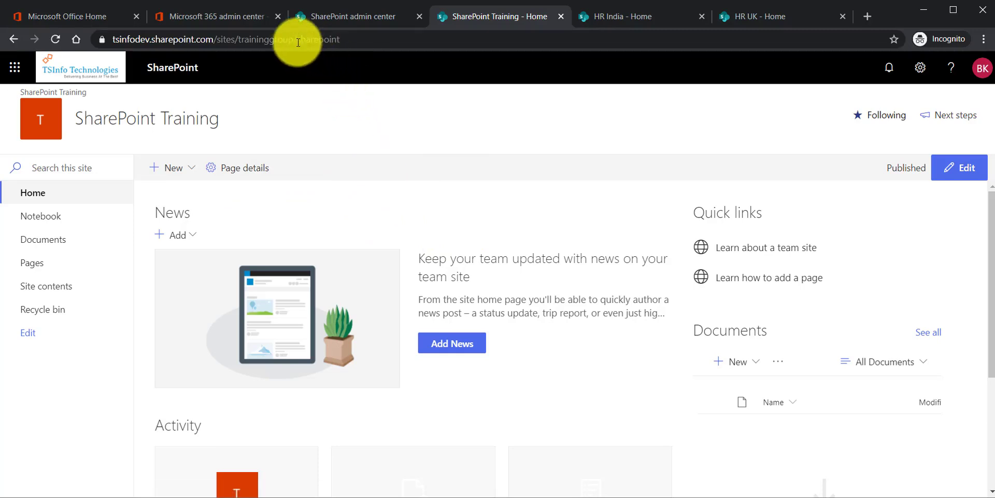
Examine the web address and home page of the SharePoint Training subsite
click(259, 46)
click(257, 46)
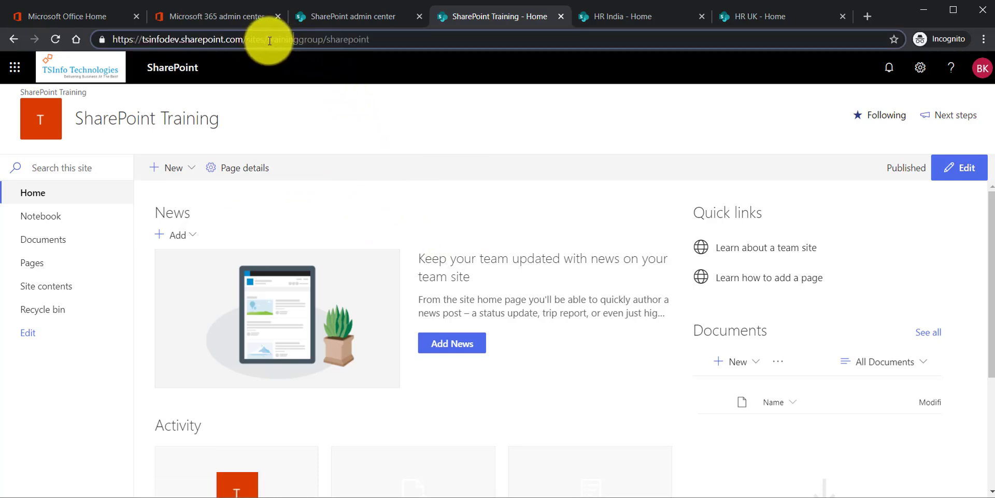
drag(268, 40, 331, 40)
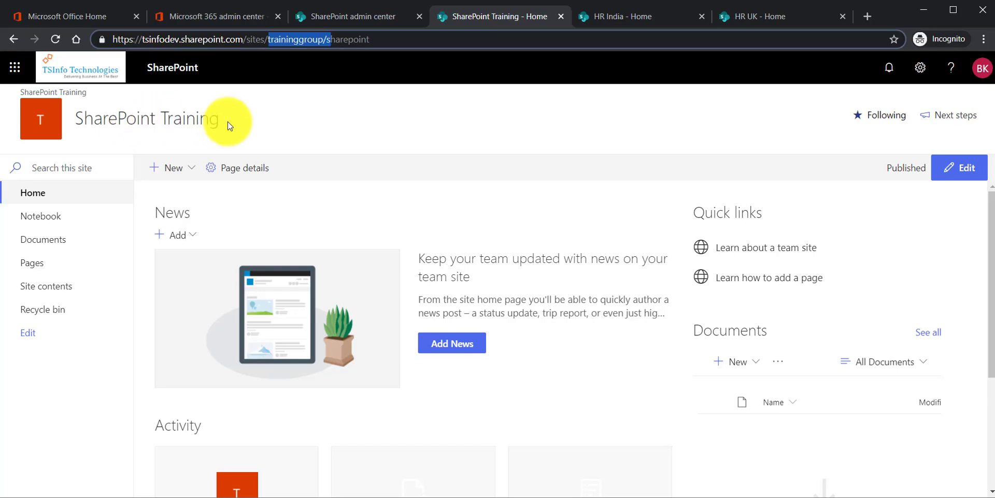
scroll(425, 212, down, 3)
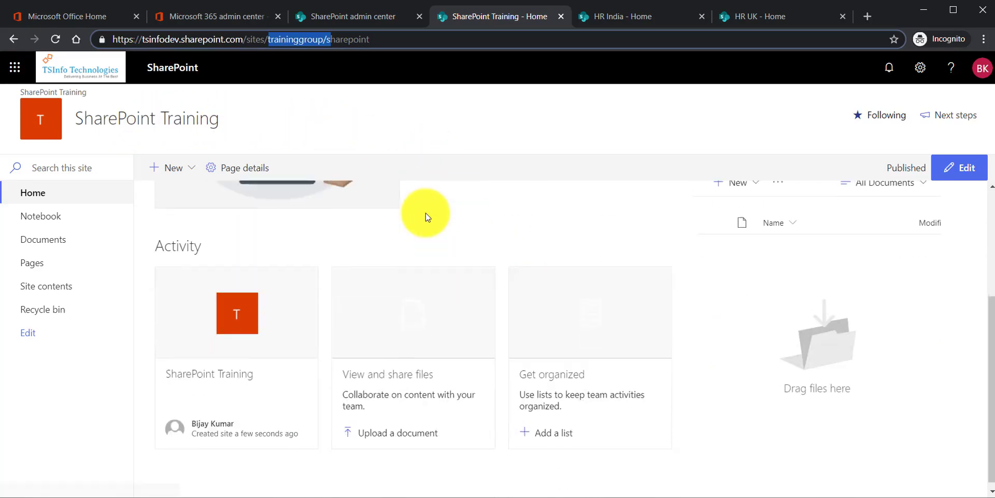
scroll(425, 213, up, 2)
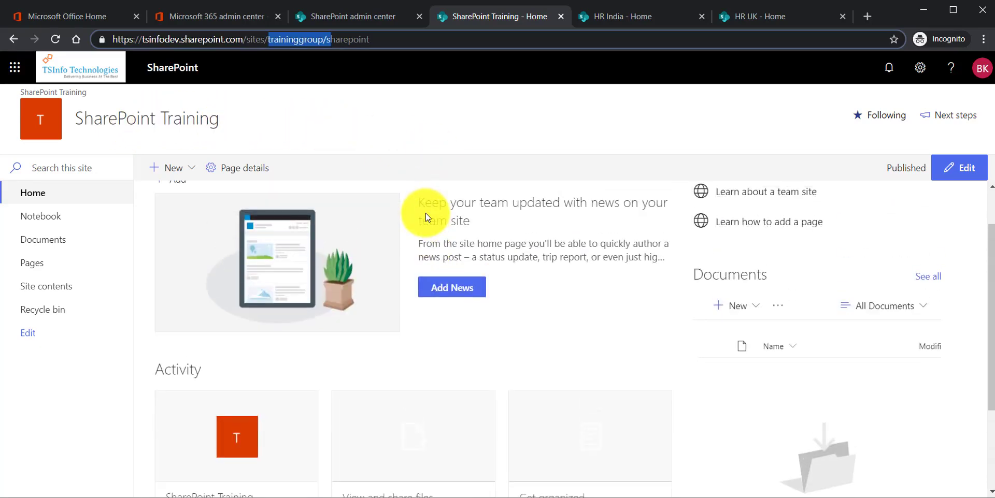